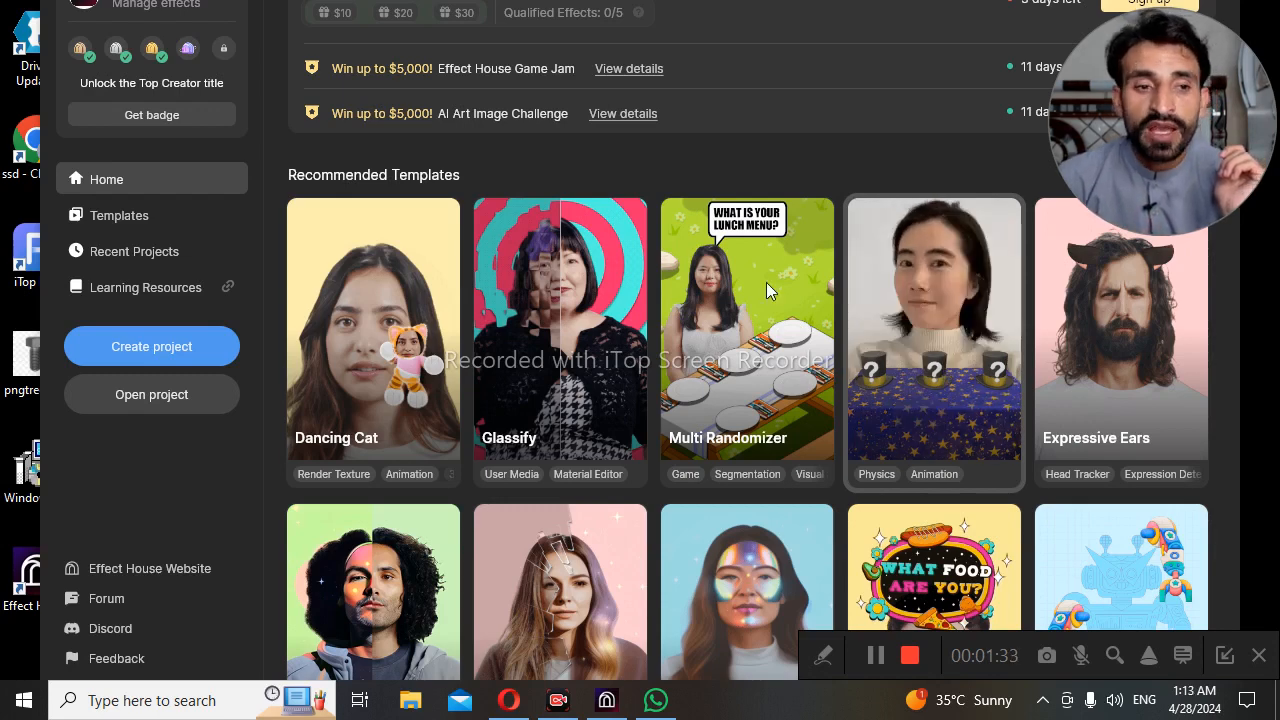
- Create a new project and add the Garlic asset from the Asset Library's 3D category to the scene
click(207, 342)
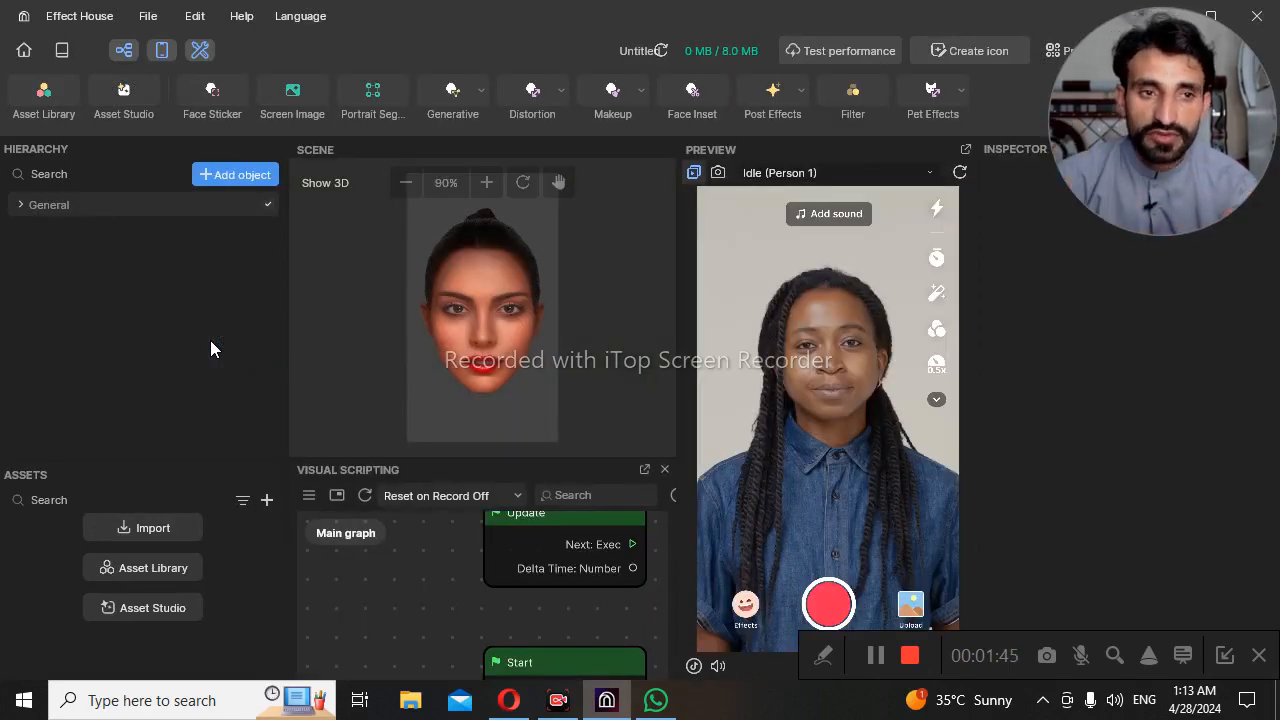
click(44, 95)
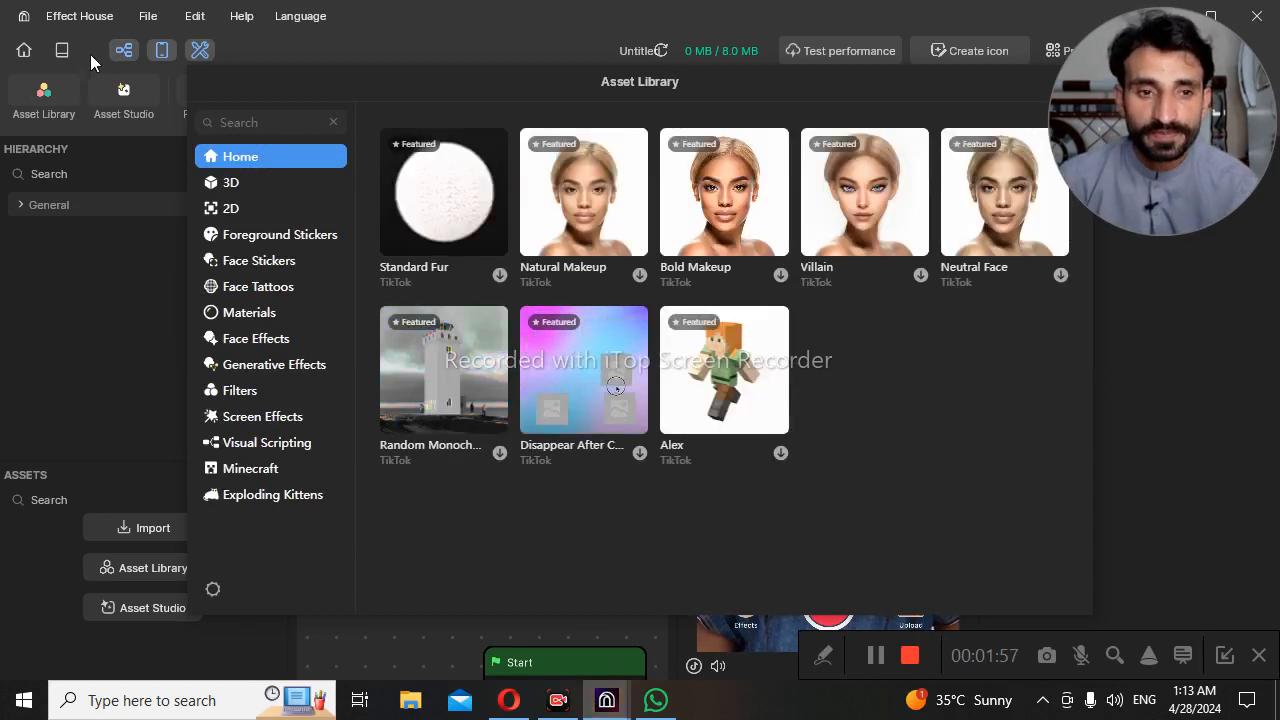
click(250, 184)
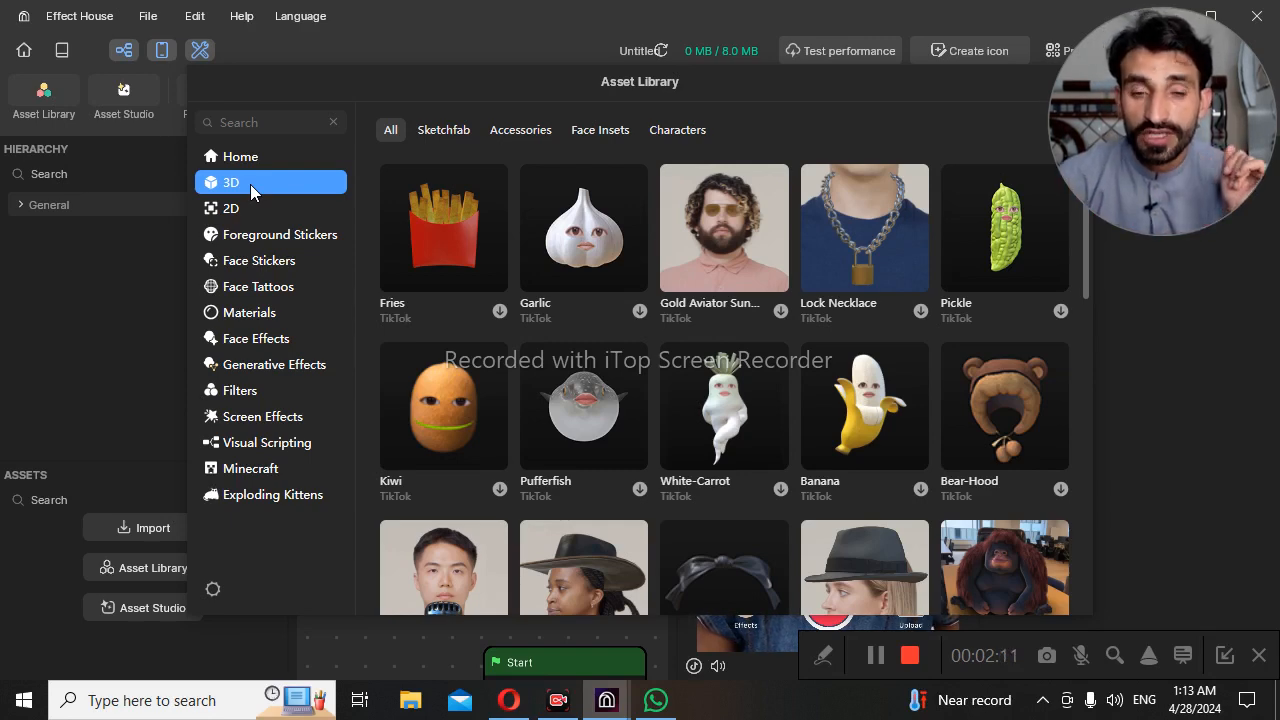
scroll(748, 346, down, 3)
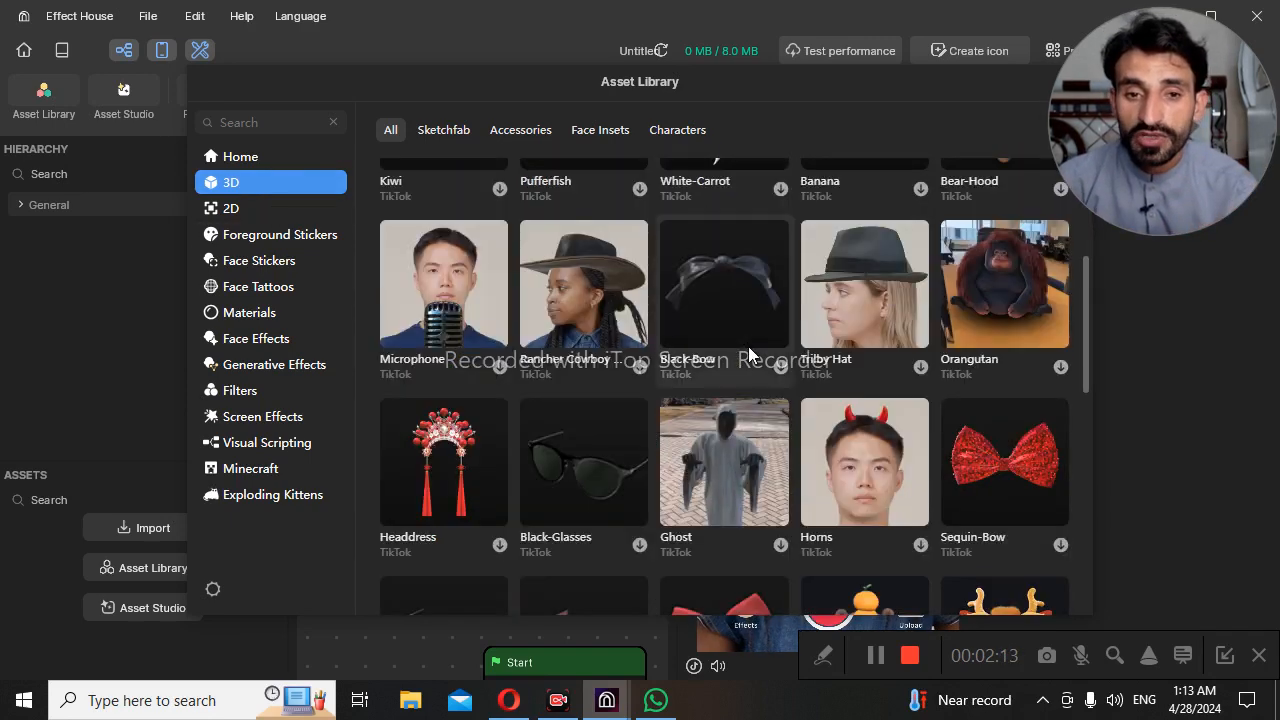
scroll(748, 346, up, 3)
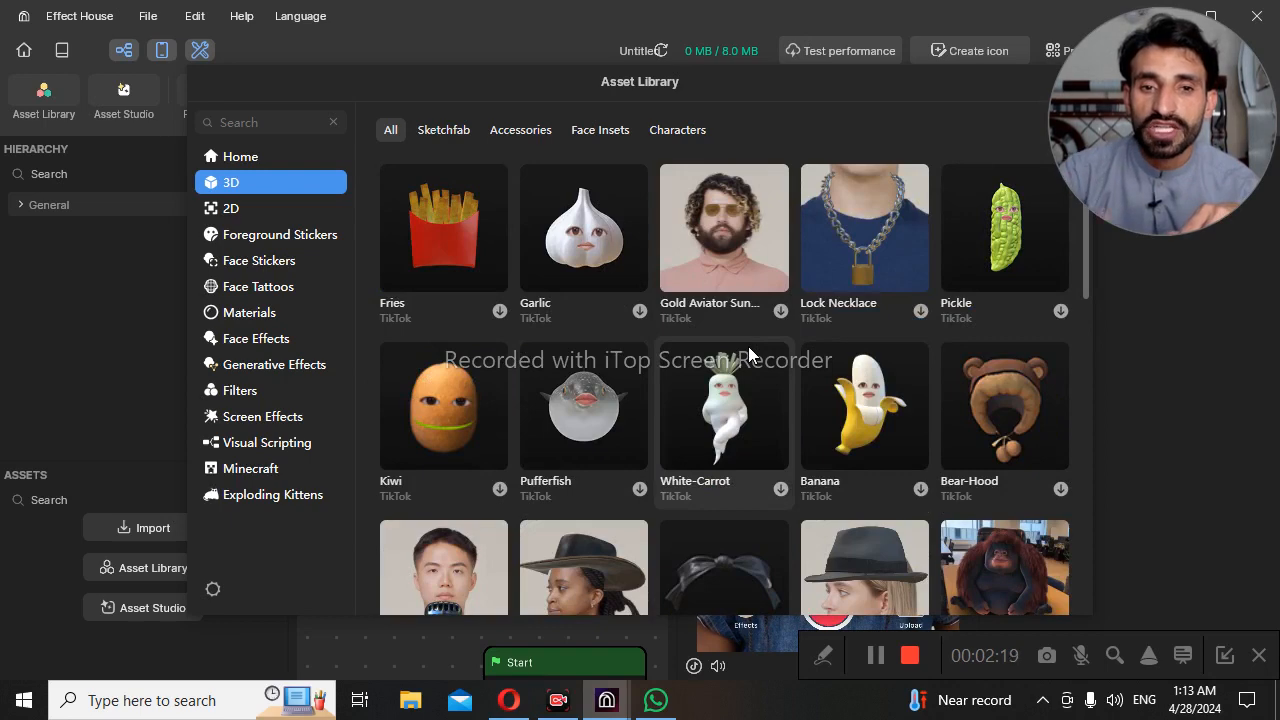
click(638, 311)
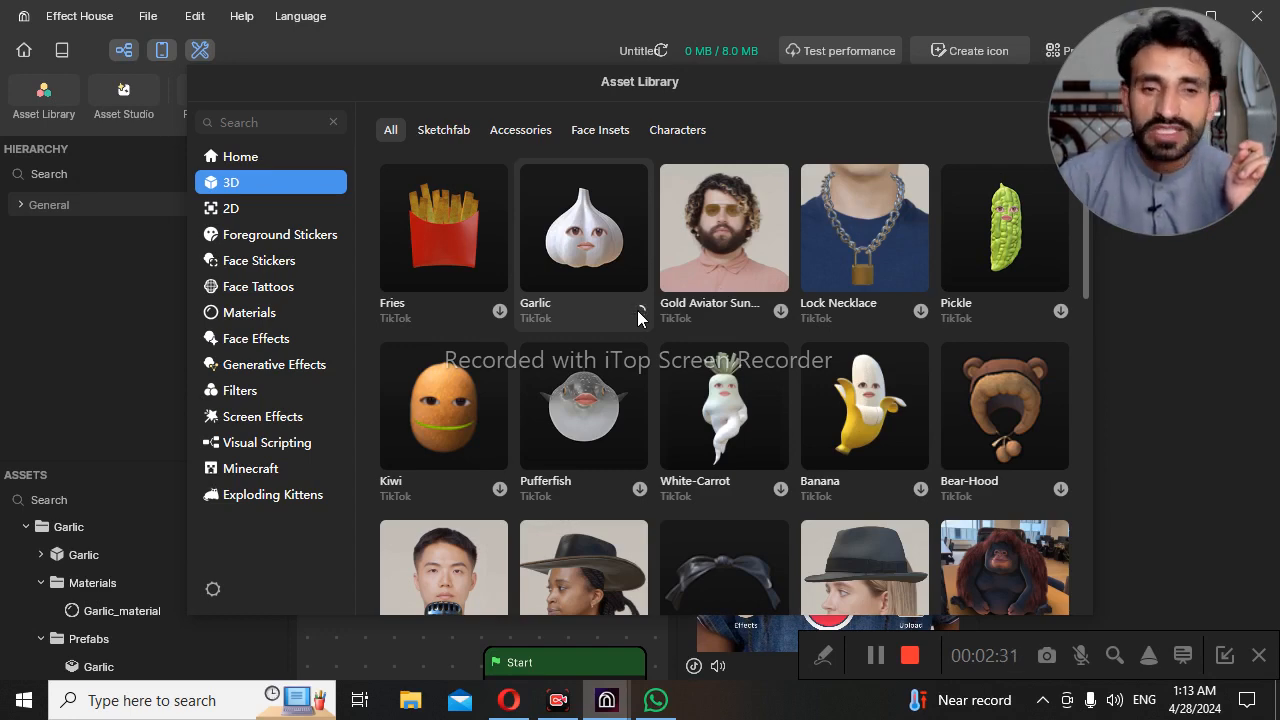
click(638, 311)
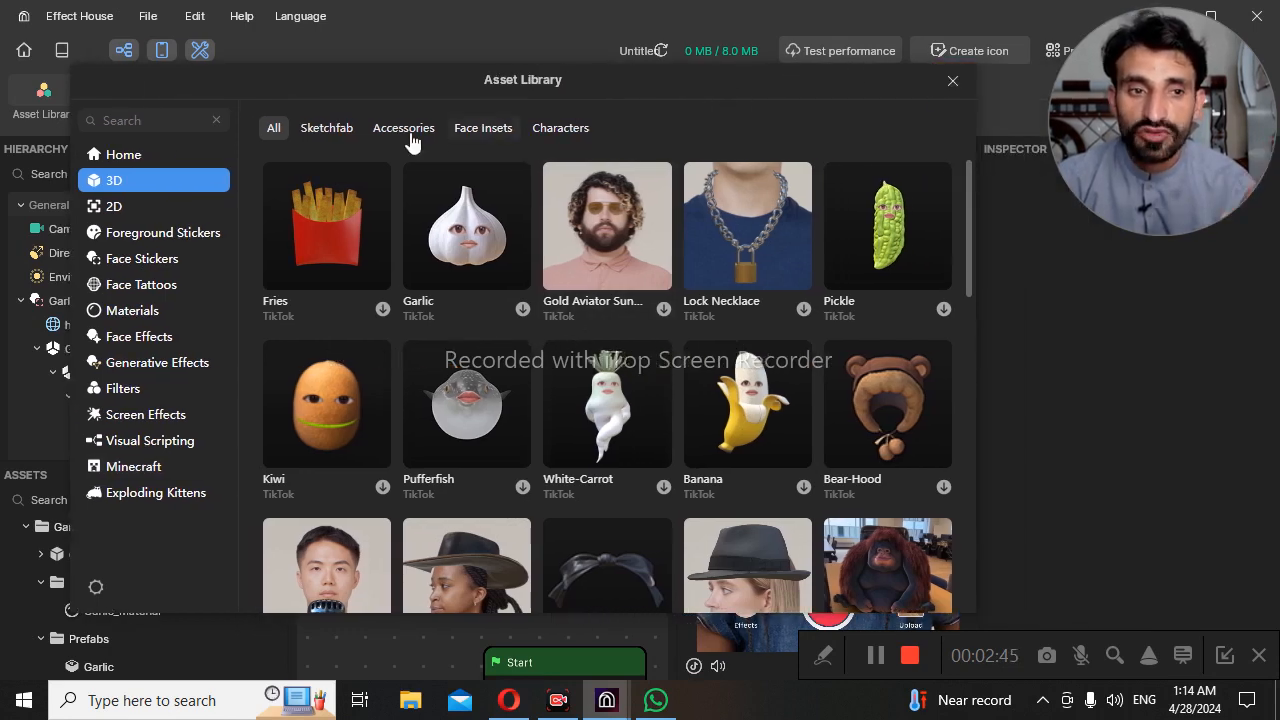
click(199, 213)
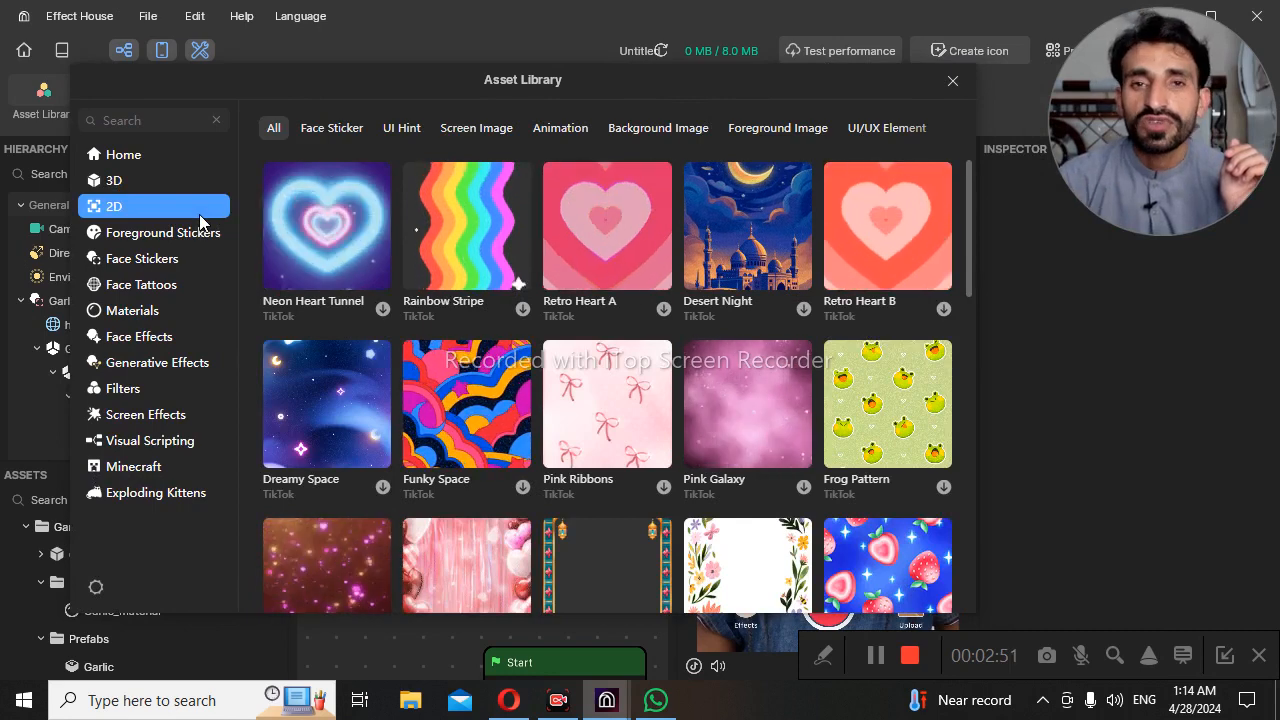
click(953, 82)
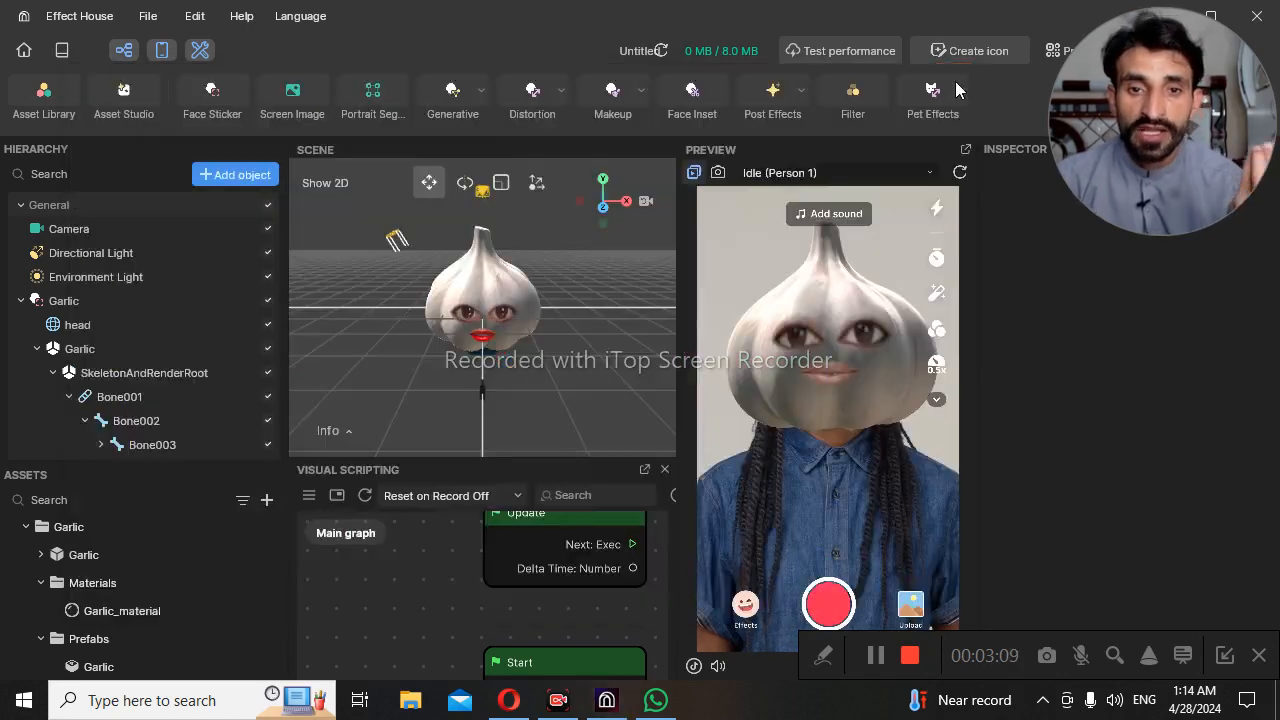
- Examine the Garlic object's hierarchy and transform properties, along with the asset's materials, prefabs and textures folders
mouse_move(955, 90)
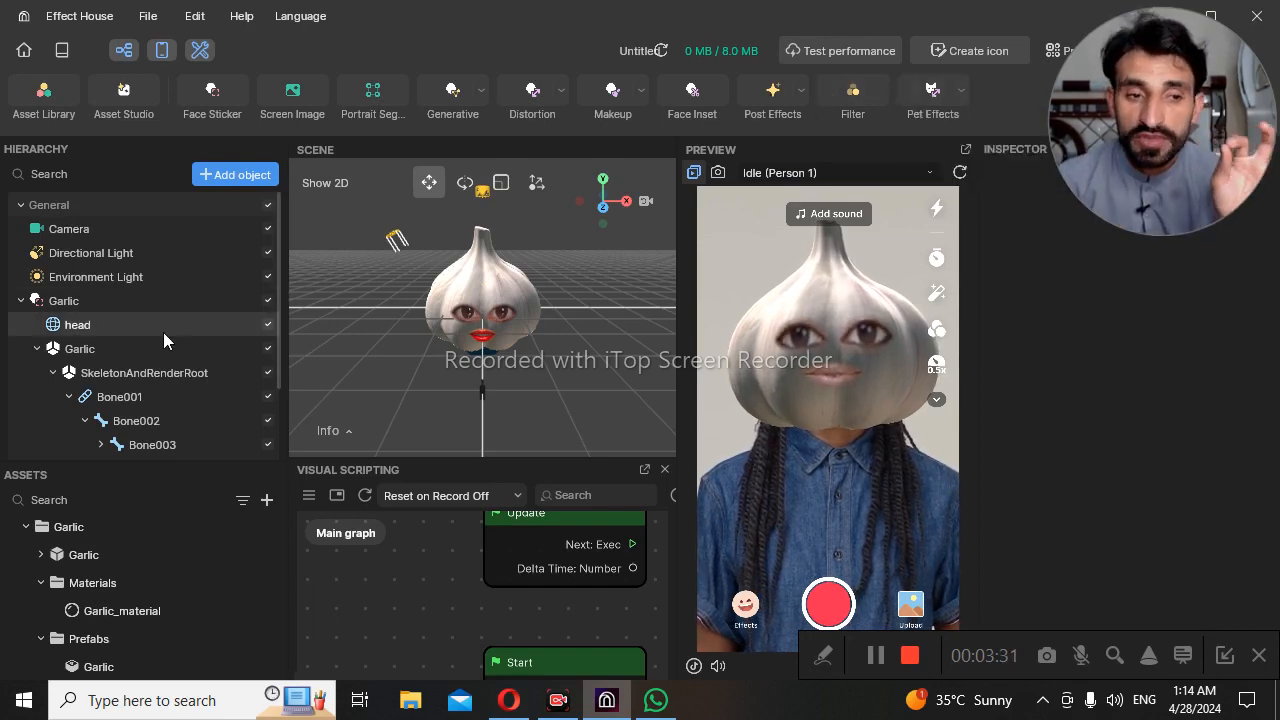
click(64, 301)
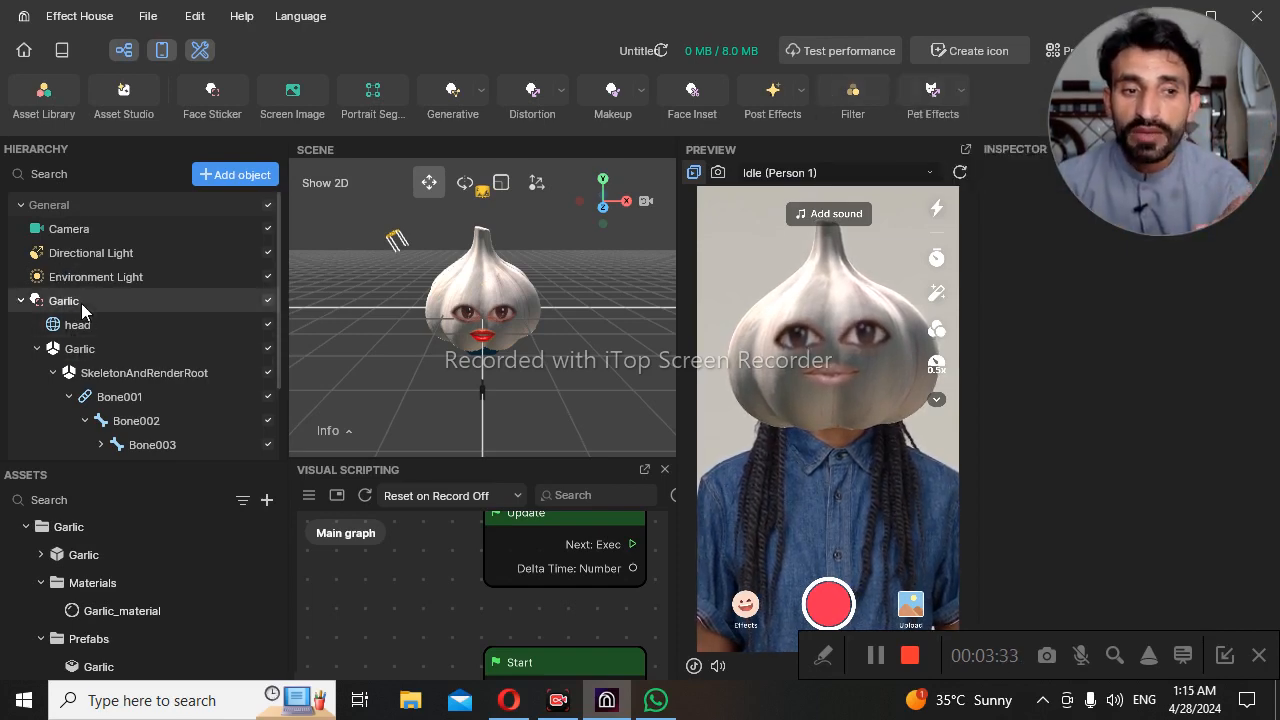
click(81, 310)
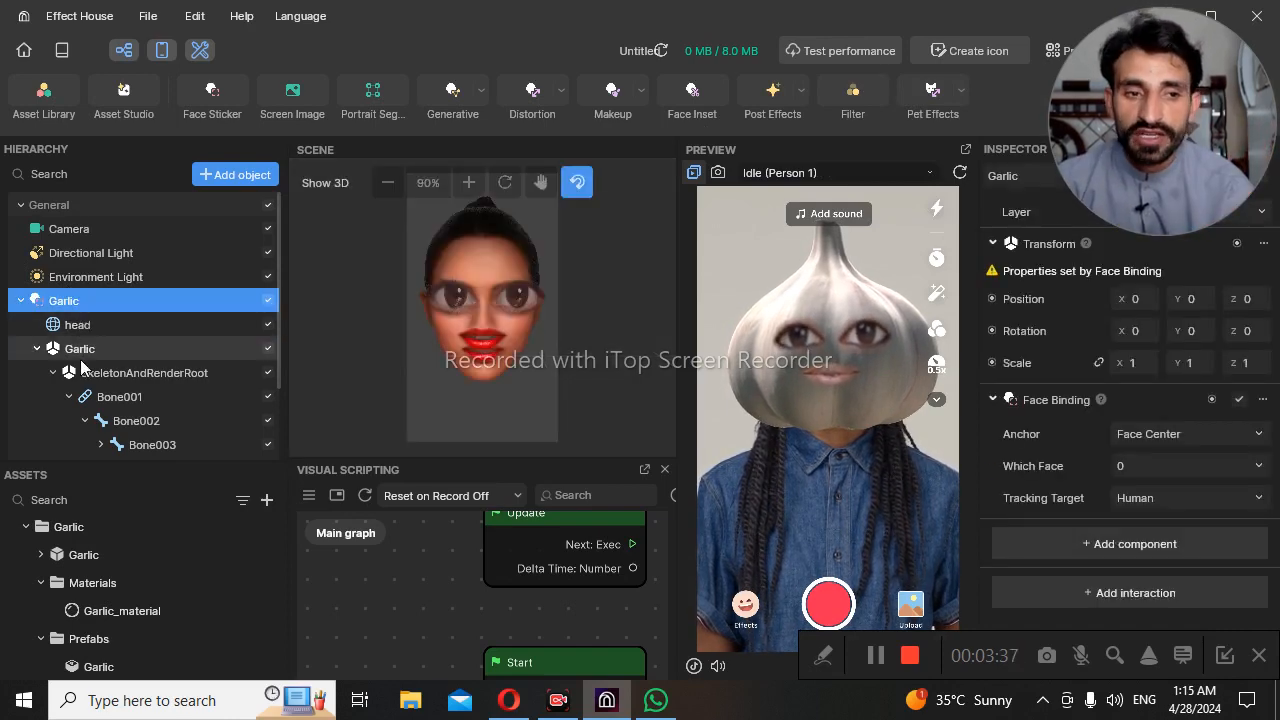
click(110, 349)
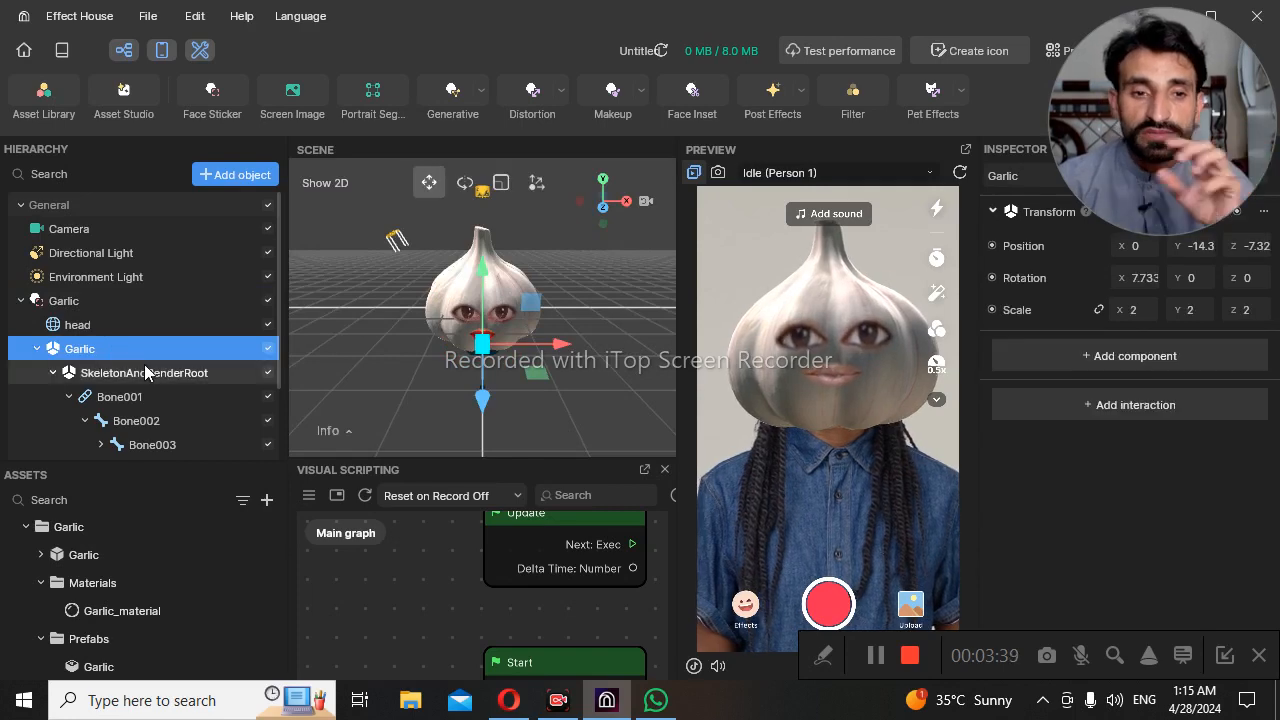
scroll(144, 364, down, 1)
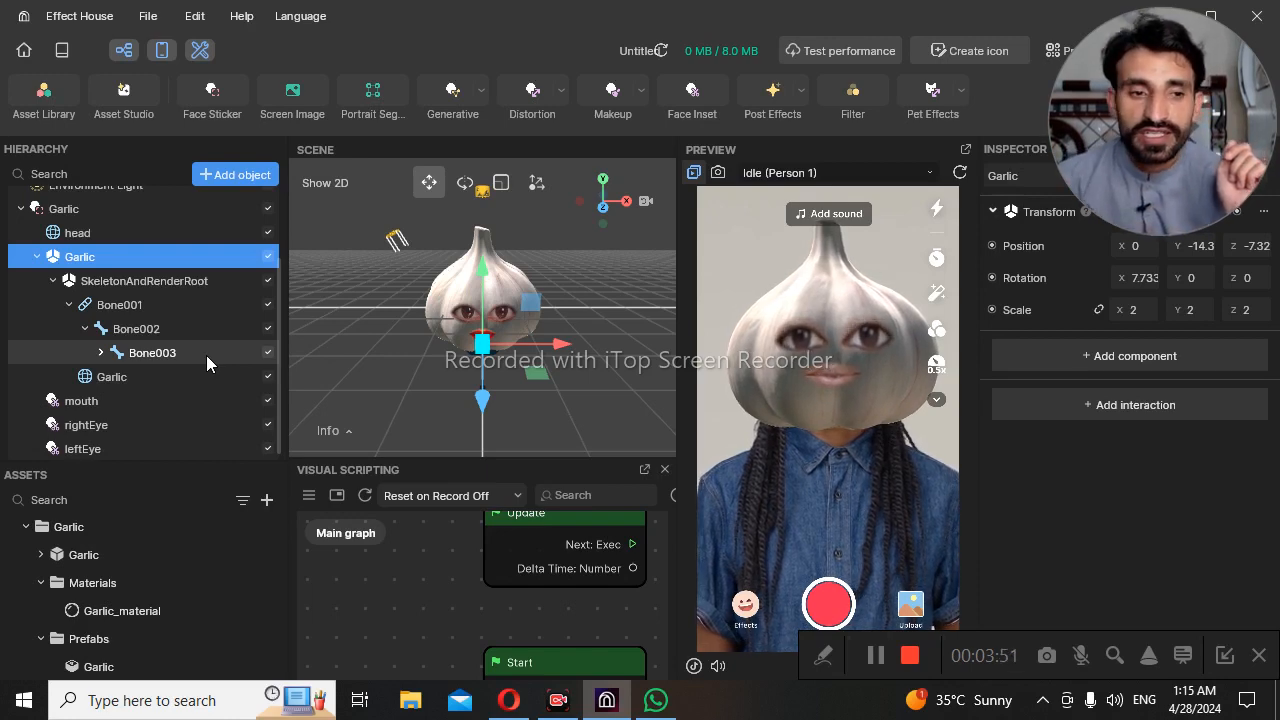
scroll(84, 530, down, 3)
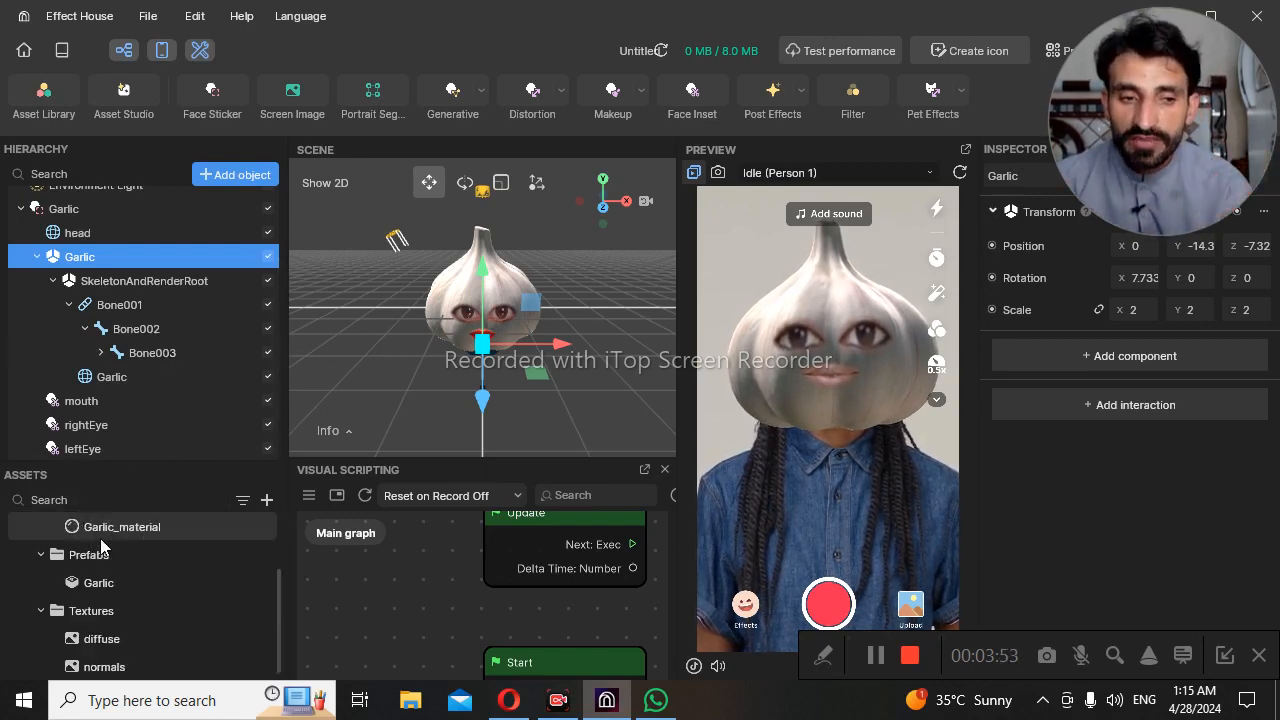
scroll(100, 540, up, 3)
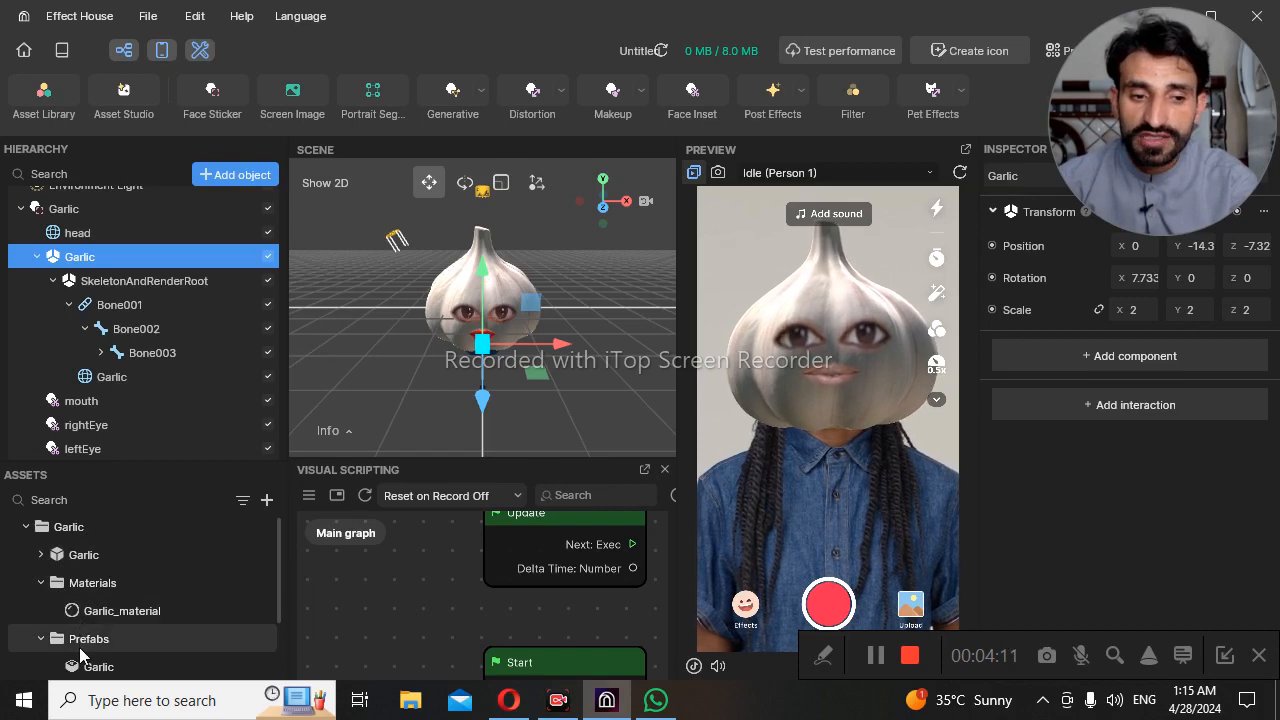
scroll(80, 640, down, 1)
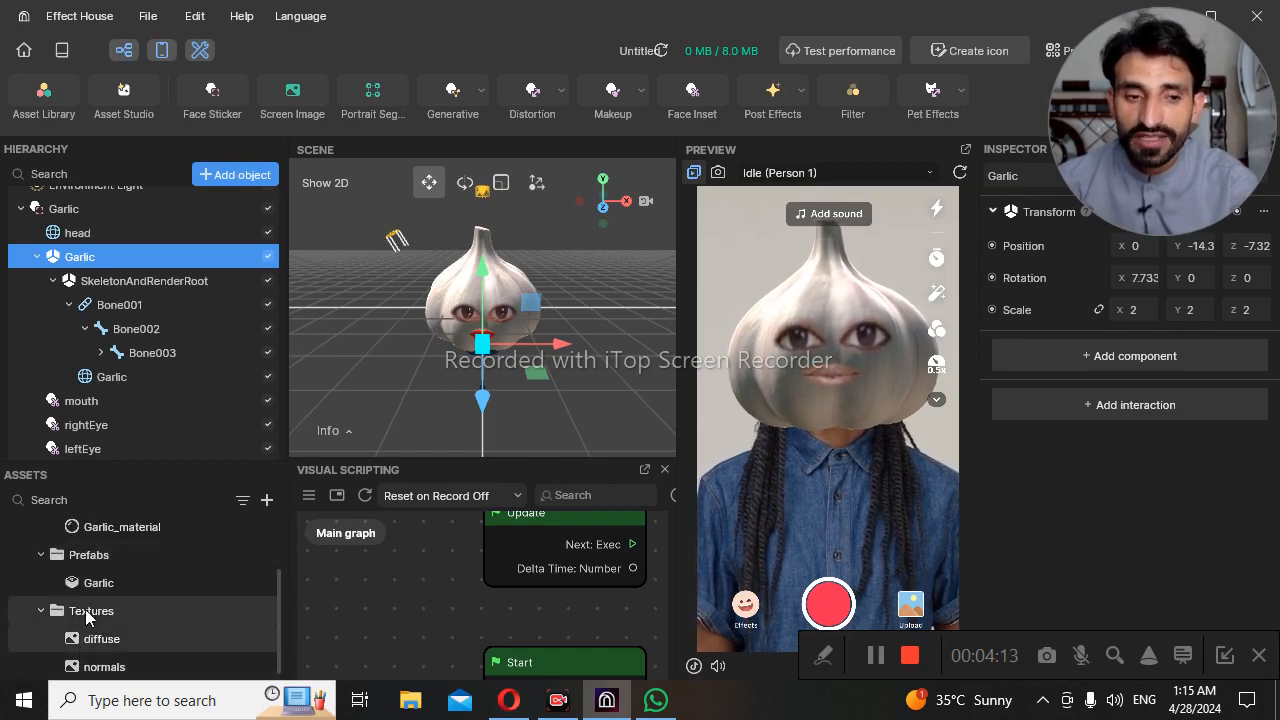
- Import the image "images (1)" from the Desktop into the Garlic asset's Textures folder and select it for preview
click(85, 610)
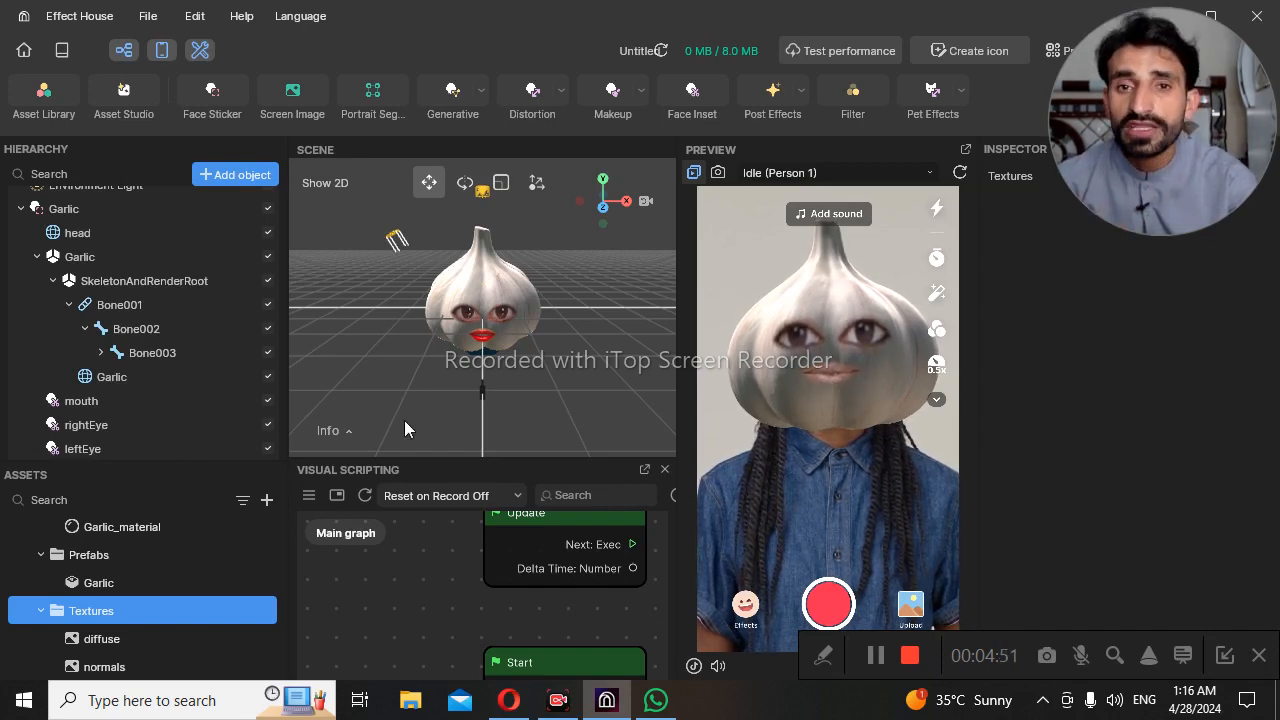
click(272, 502)
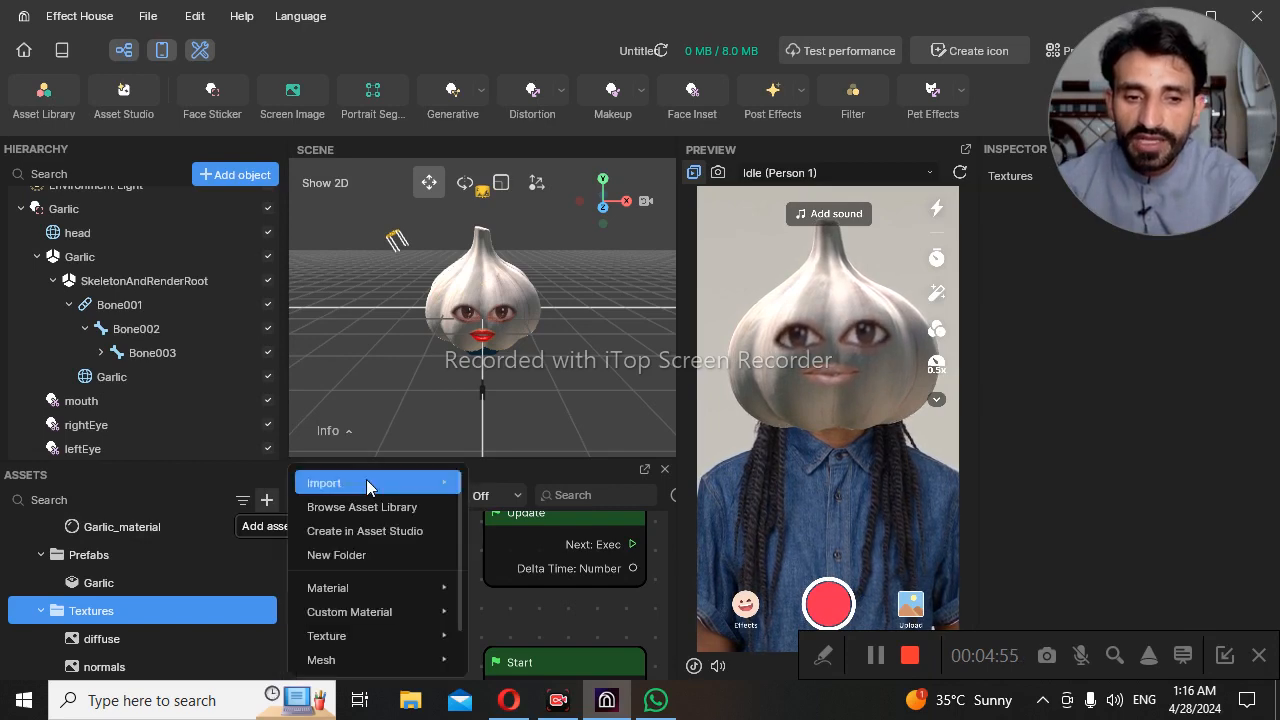
mouse_move(367, 485)
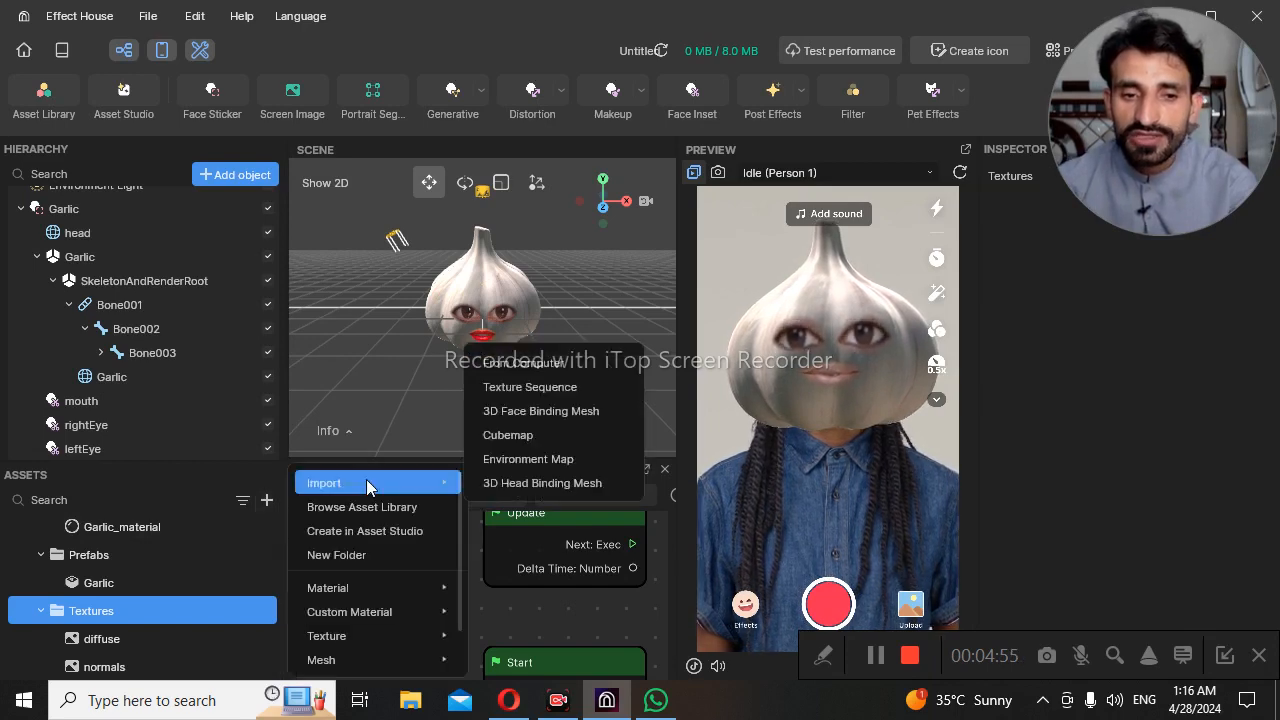
click(515, 361)
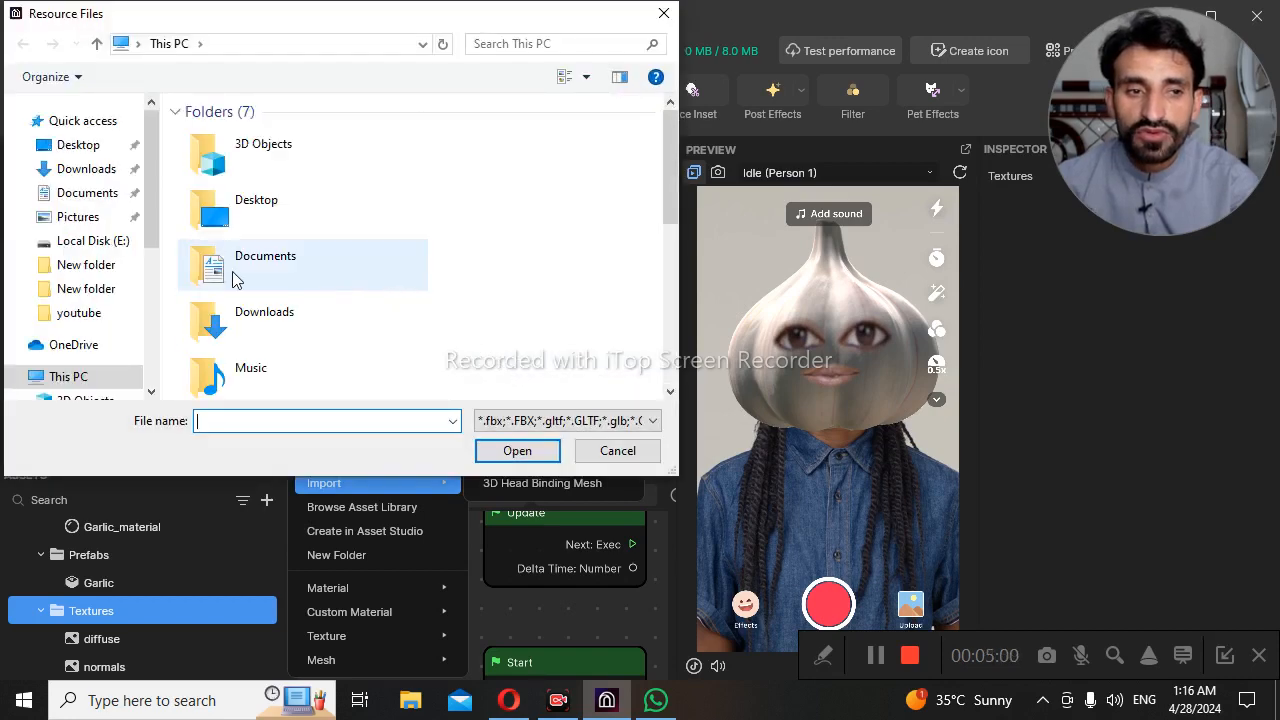
click(90, 148)
click(455, 262)
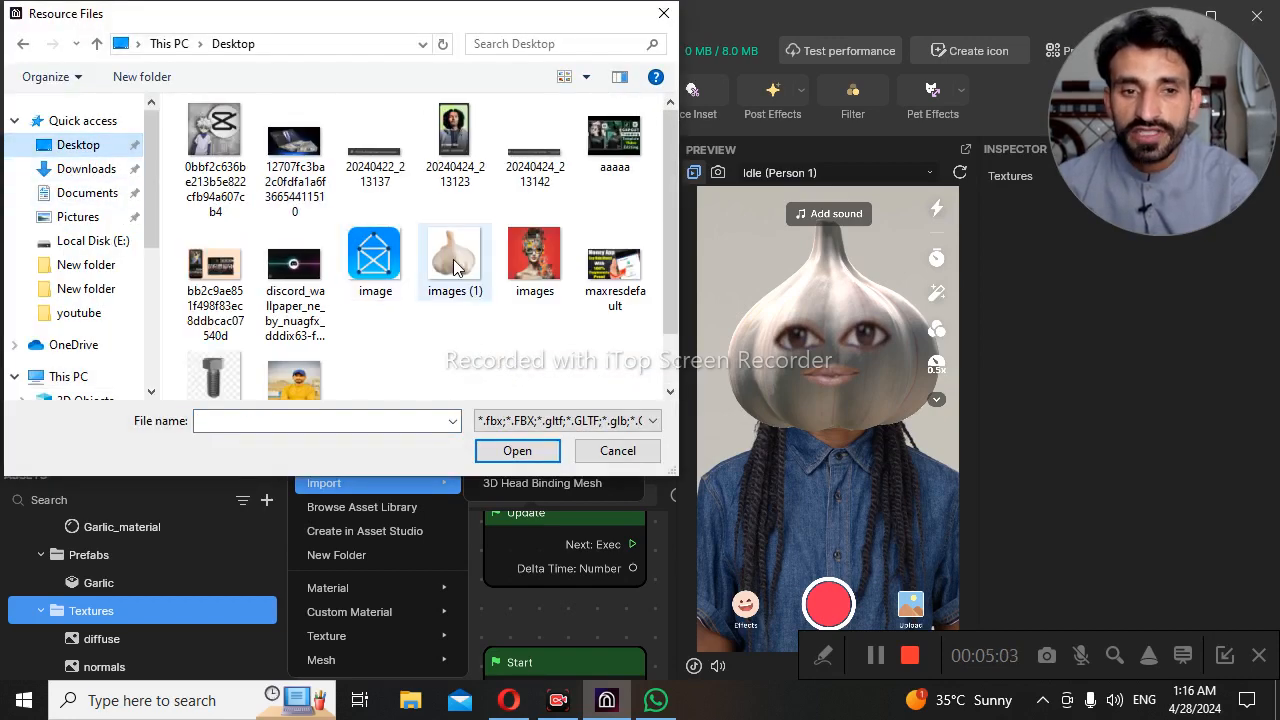
click(517, 450)
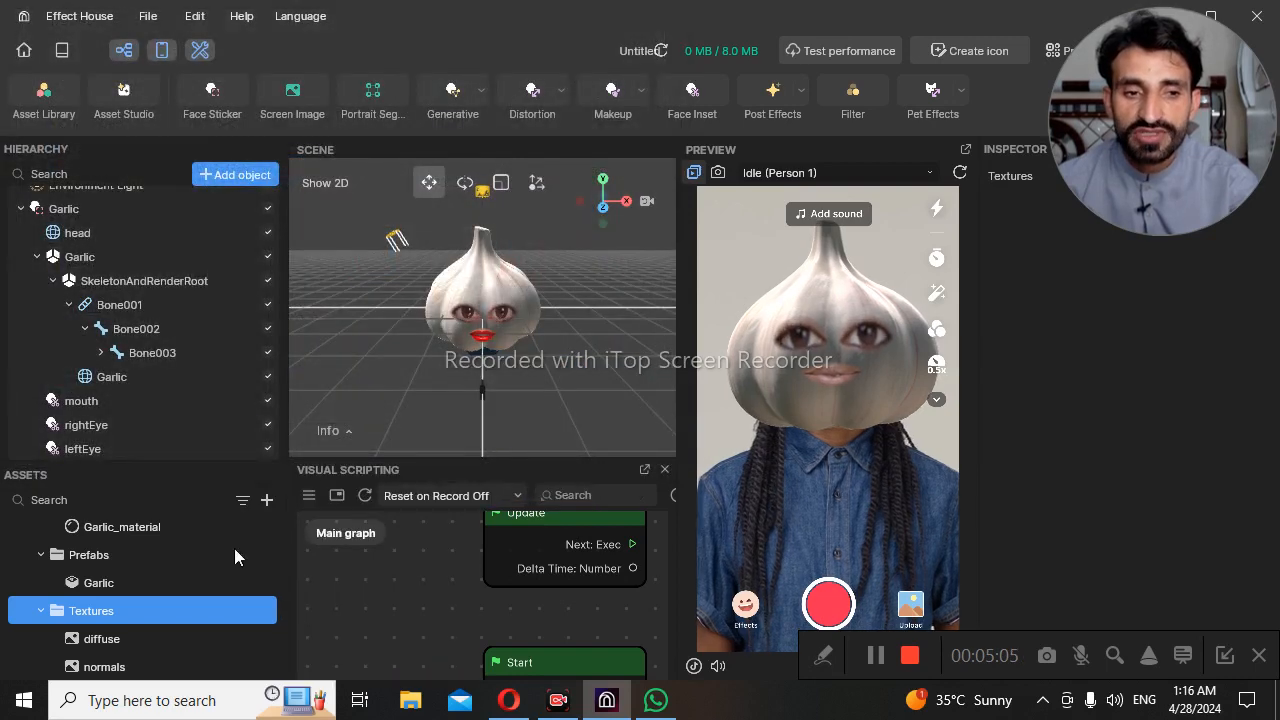
scroll(155, 628, down, 1)
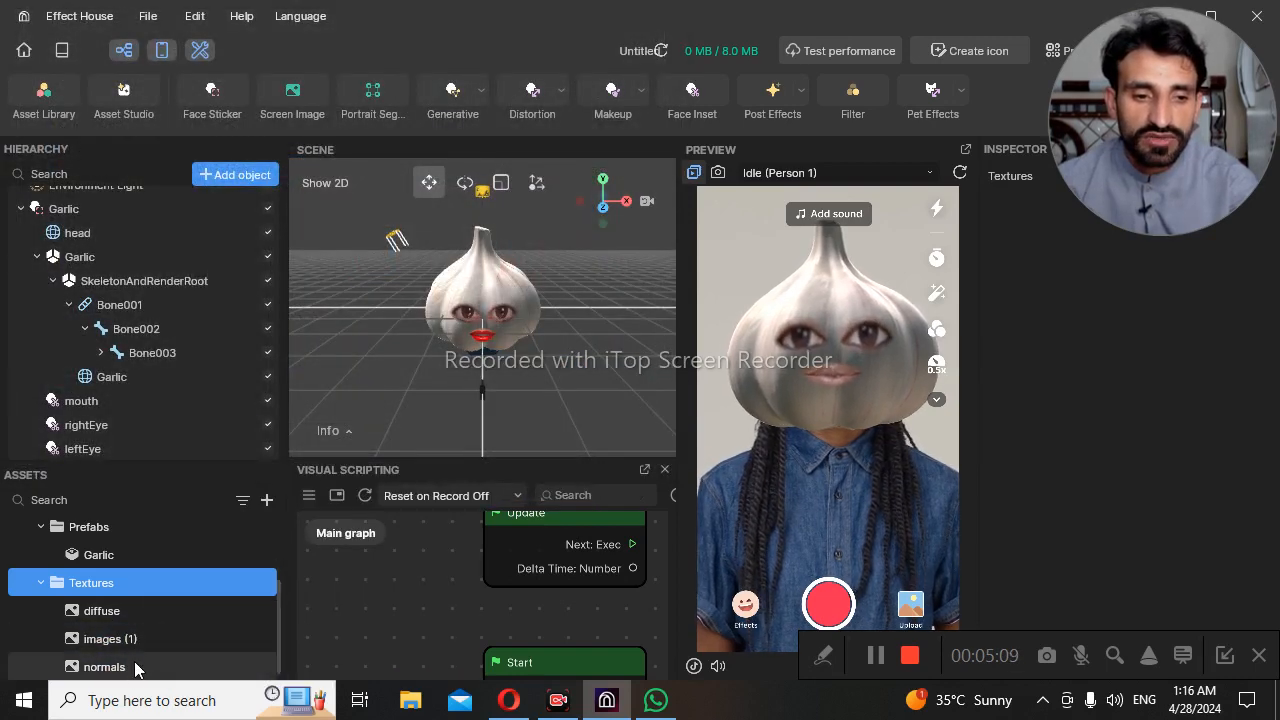
click(138, 641)
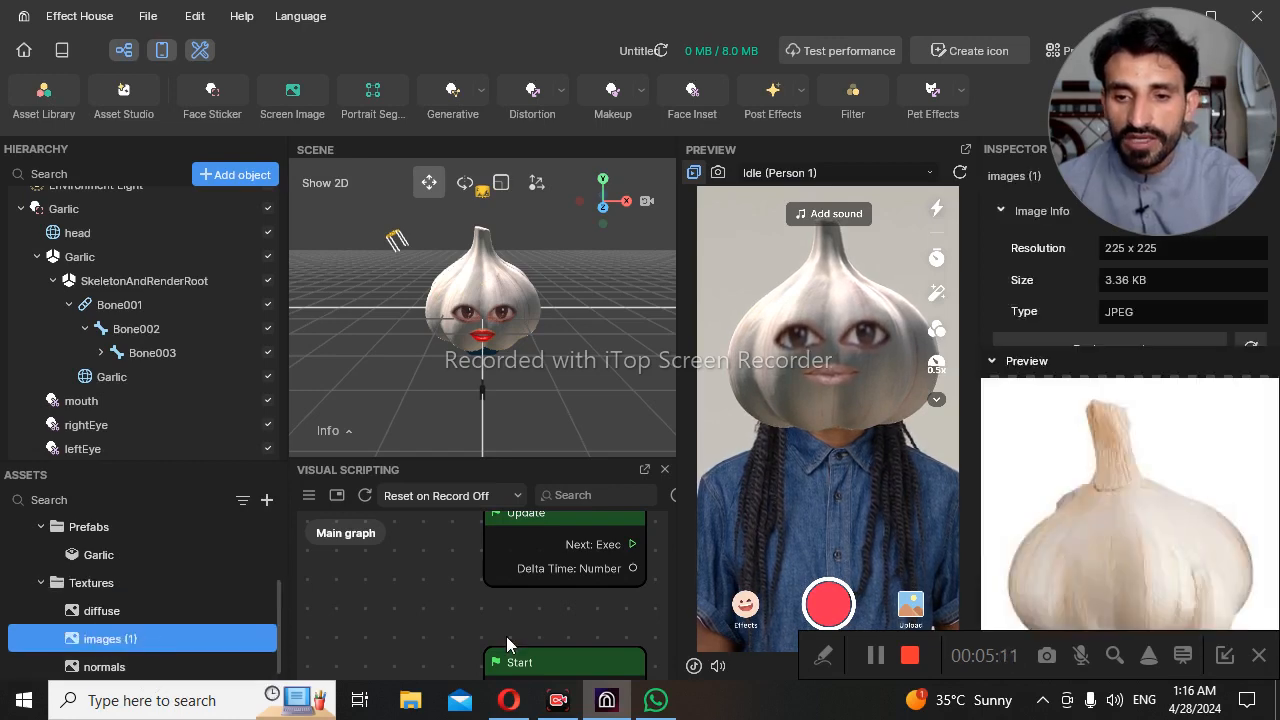
- Add a 3D Image object to the scene and assign "images (1)" as its texture
click(234, 176)
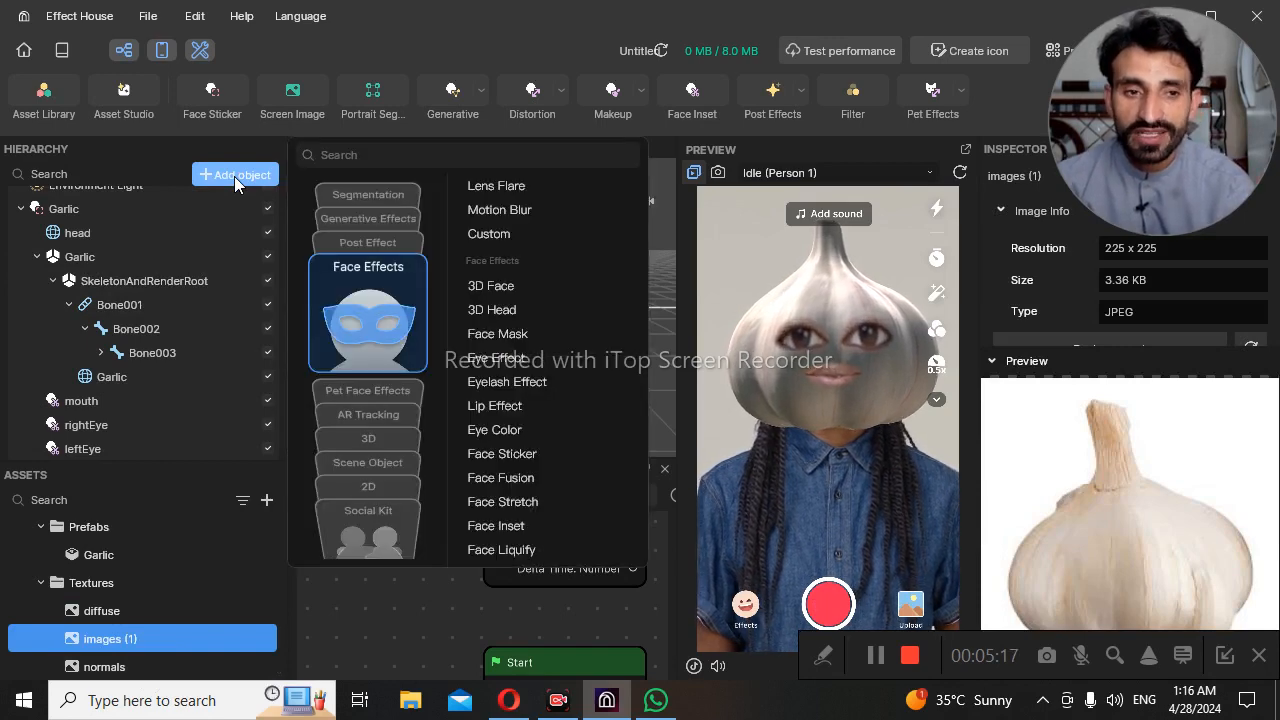
click(379, 442)
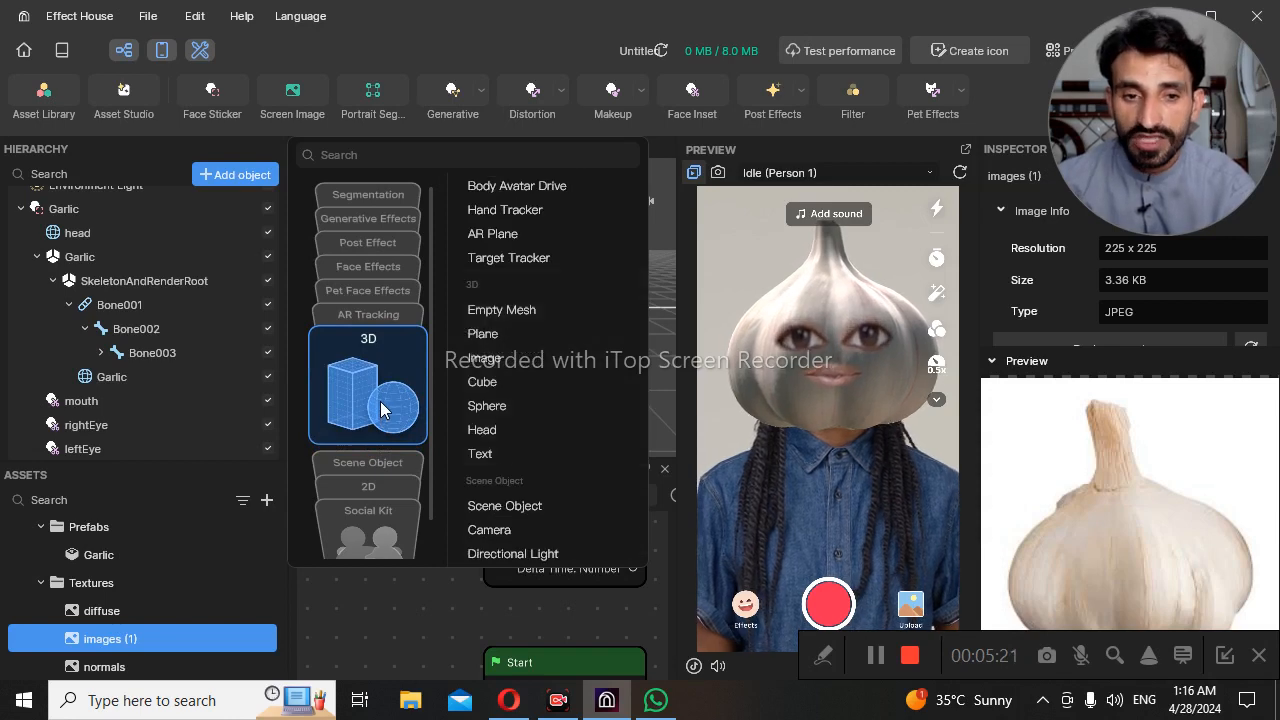
click(479, 358)
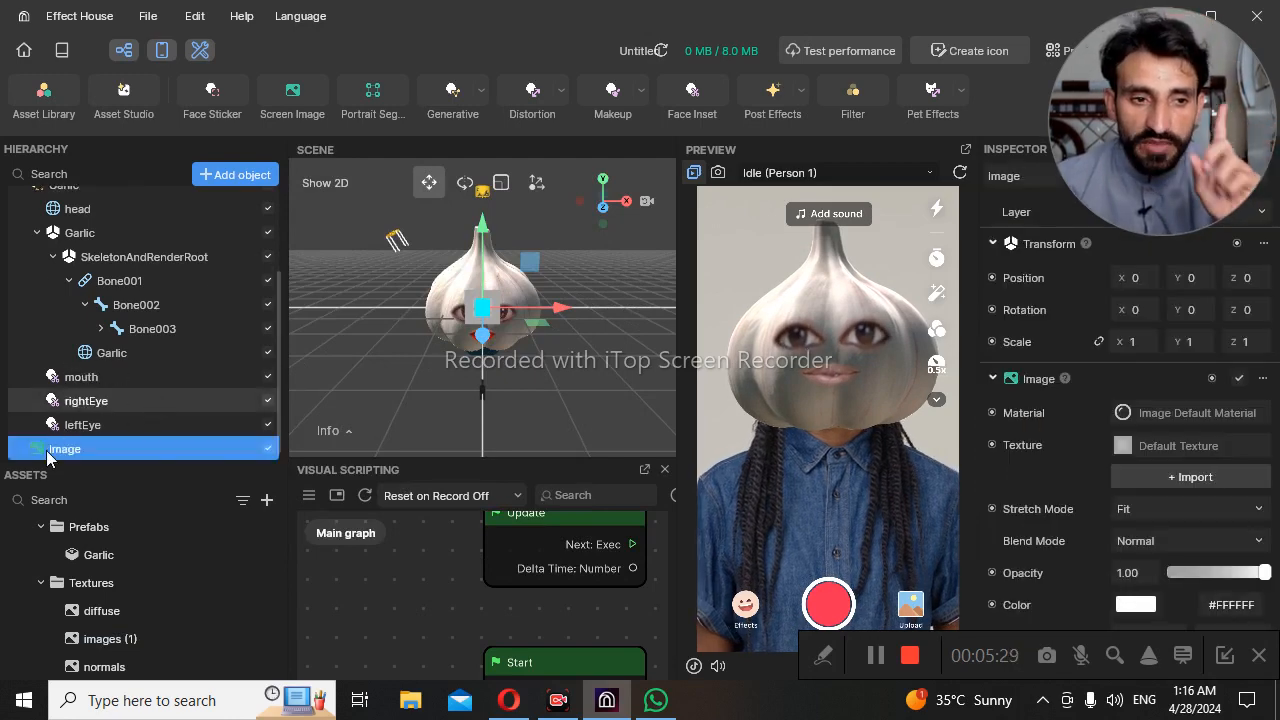
click(1177, 445)
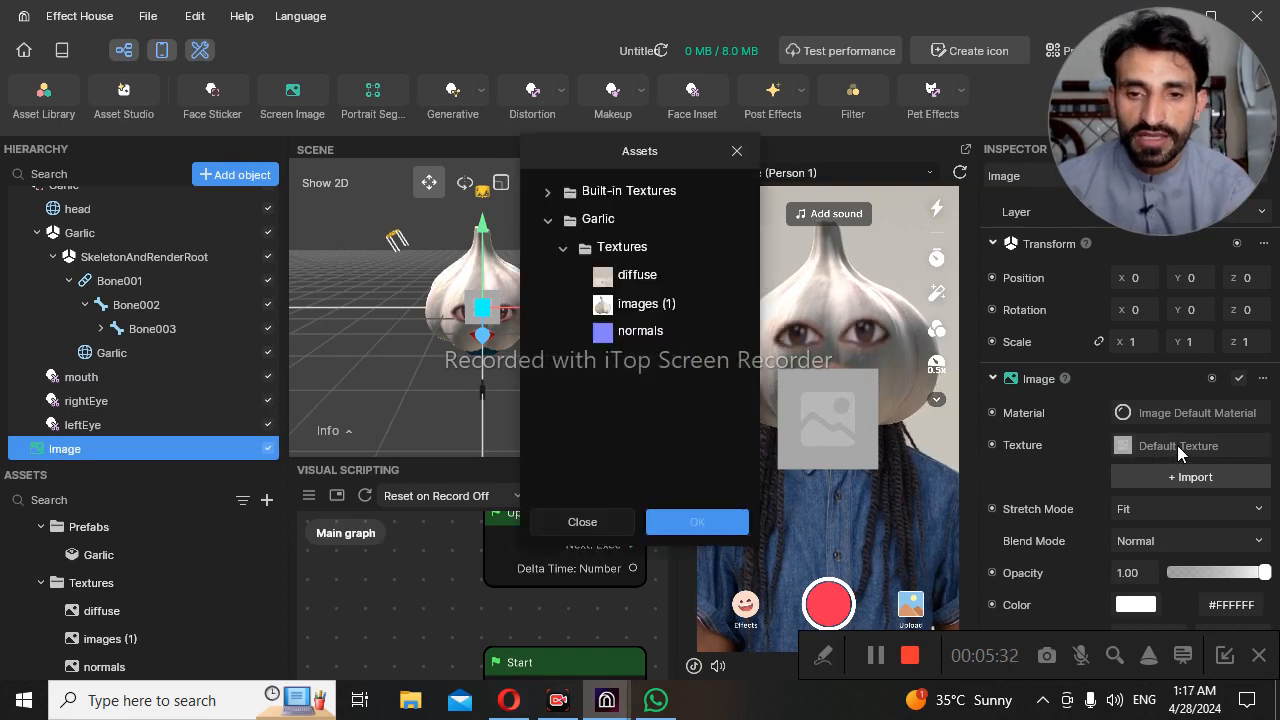
click(648, 303)
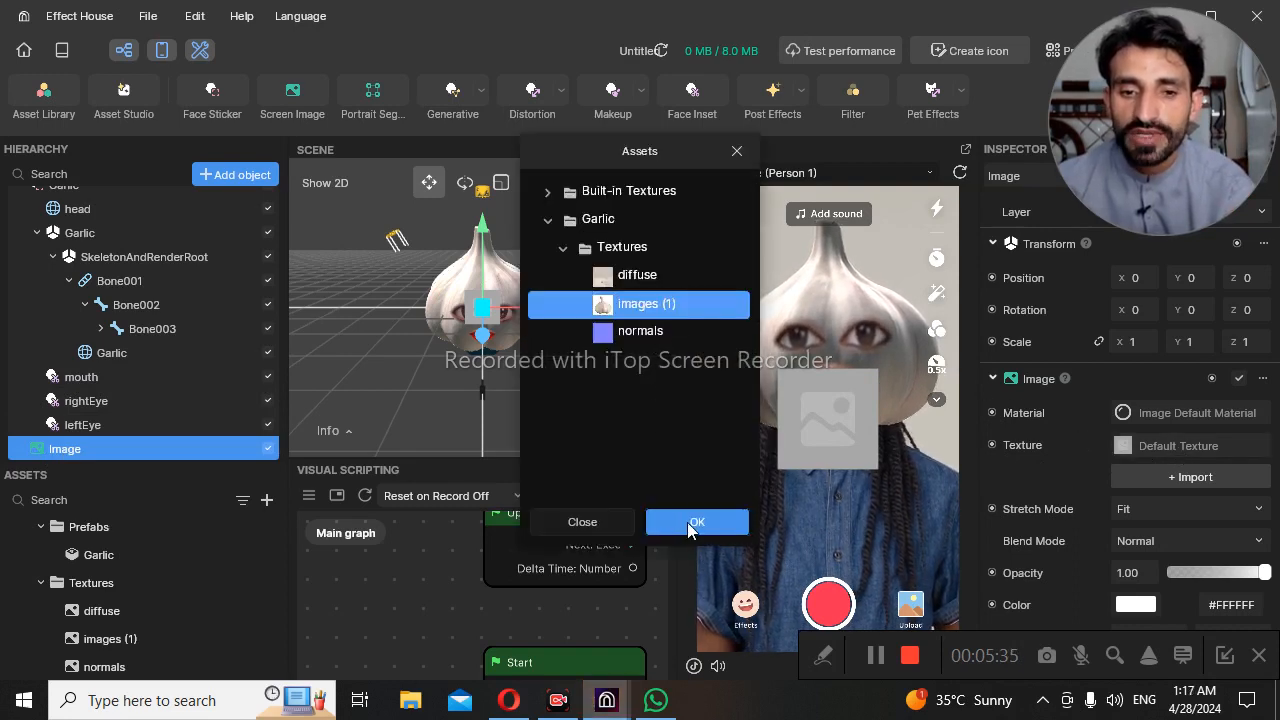
click(687, 522)
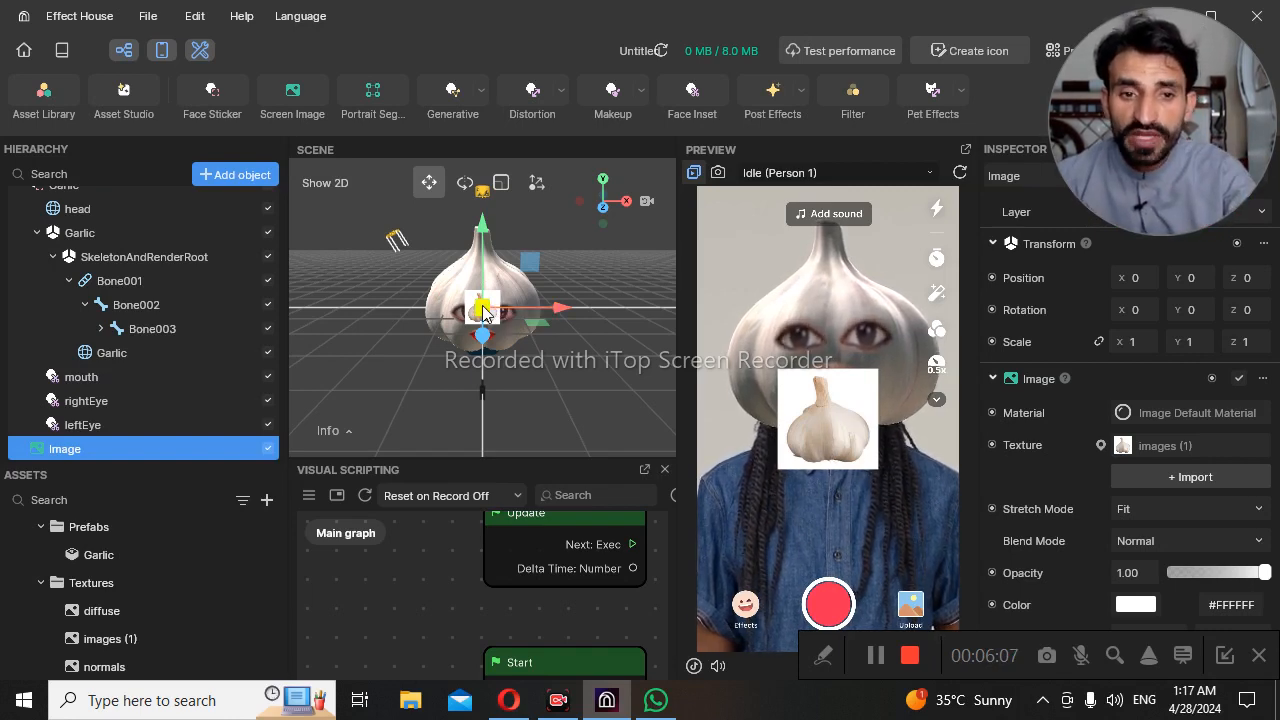
- Move the image object over the lower part of the garlic head, at about X 0.9, Y -3.5, Z 0.06
mouse_move(480, 307)
mouse_down()
mouse_move(481, 330)
mouse_move(491, 300)
mouse_up()
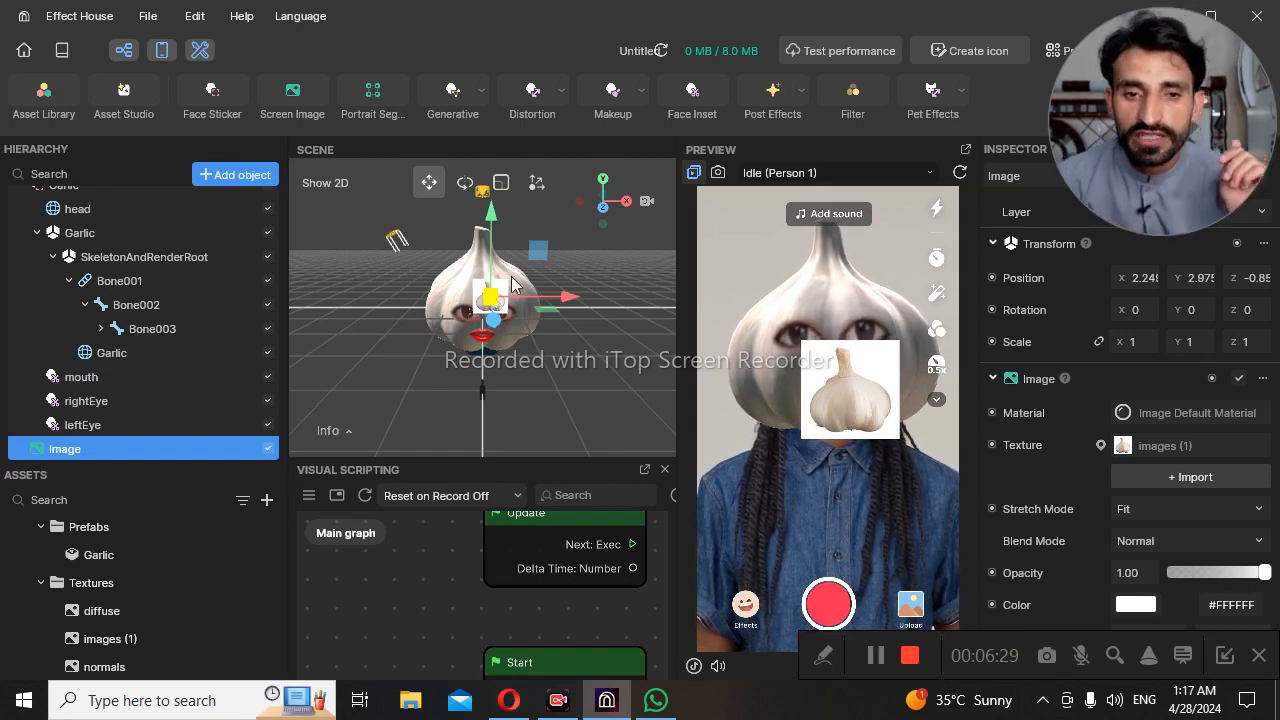
drag(490, 300, 490, 338)
scroll(490, 338, up, 1)
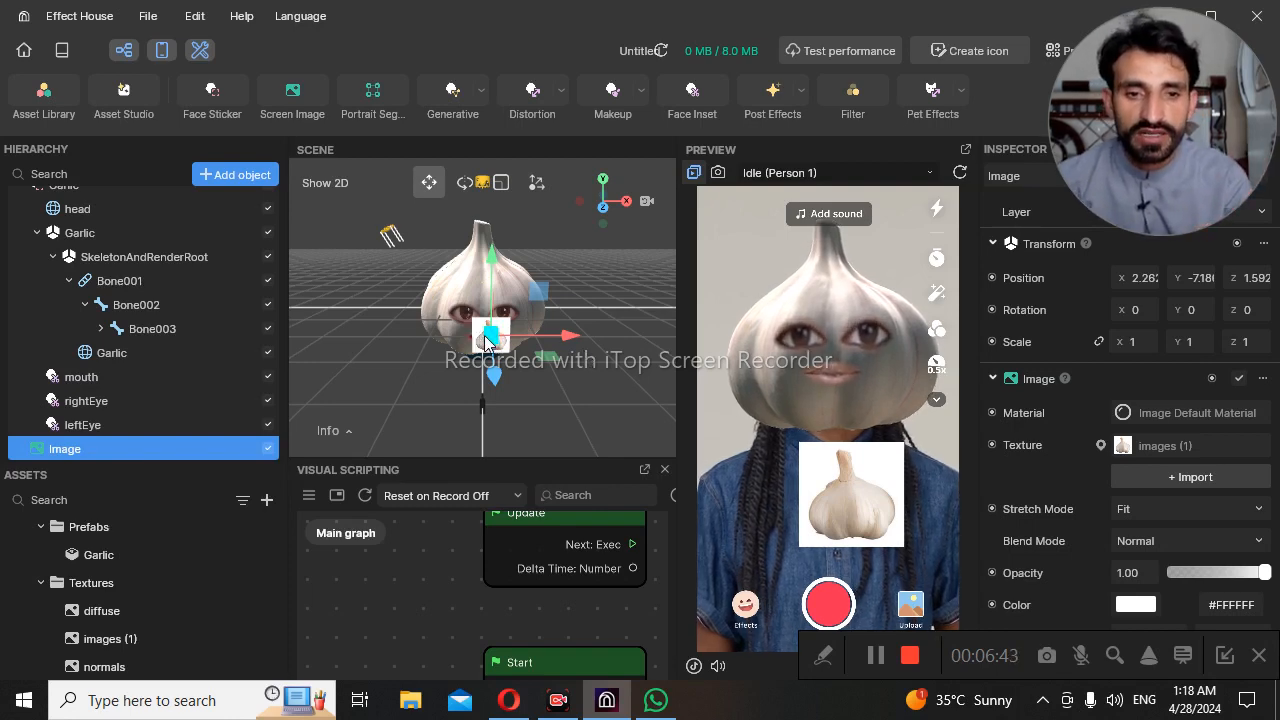
drag(487, 335, 483, 327)
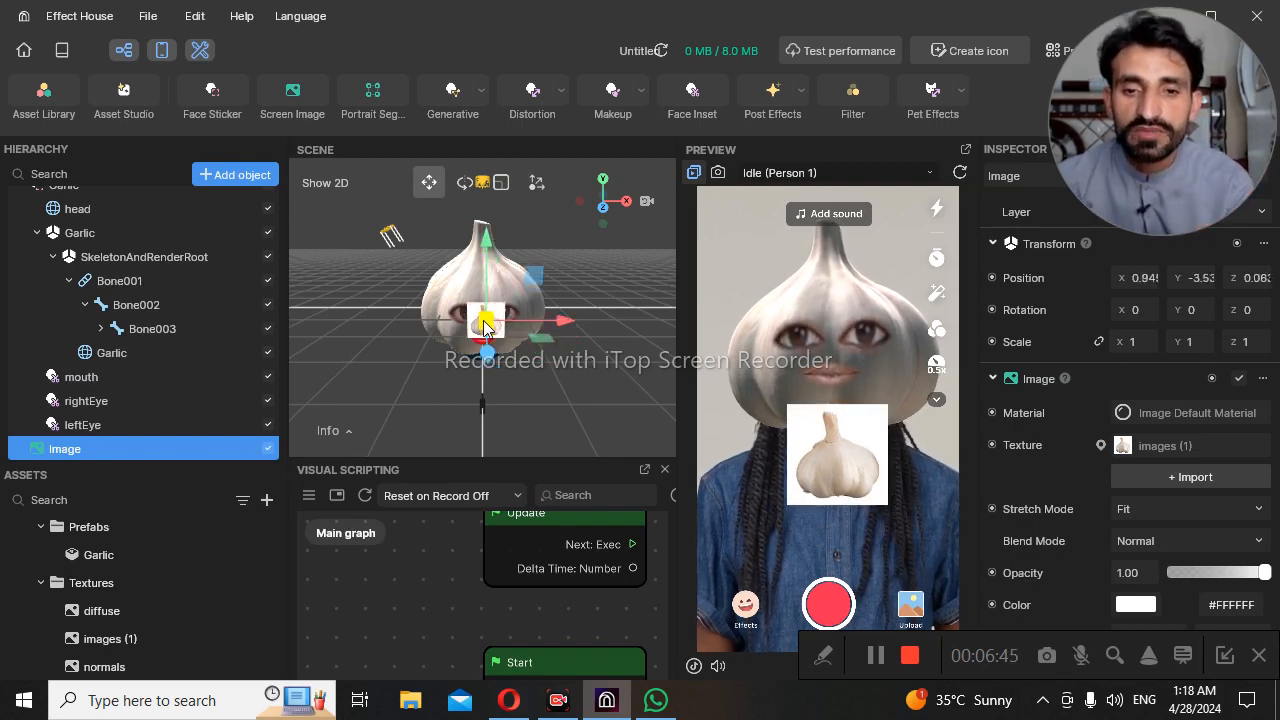
- Scale up the image object to about X 2.97, Y 2.74, Z 2.74
click(501, 182)
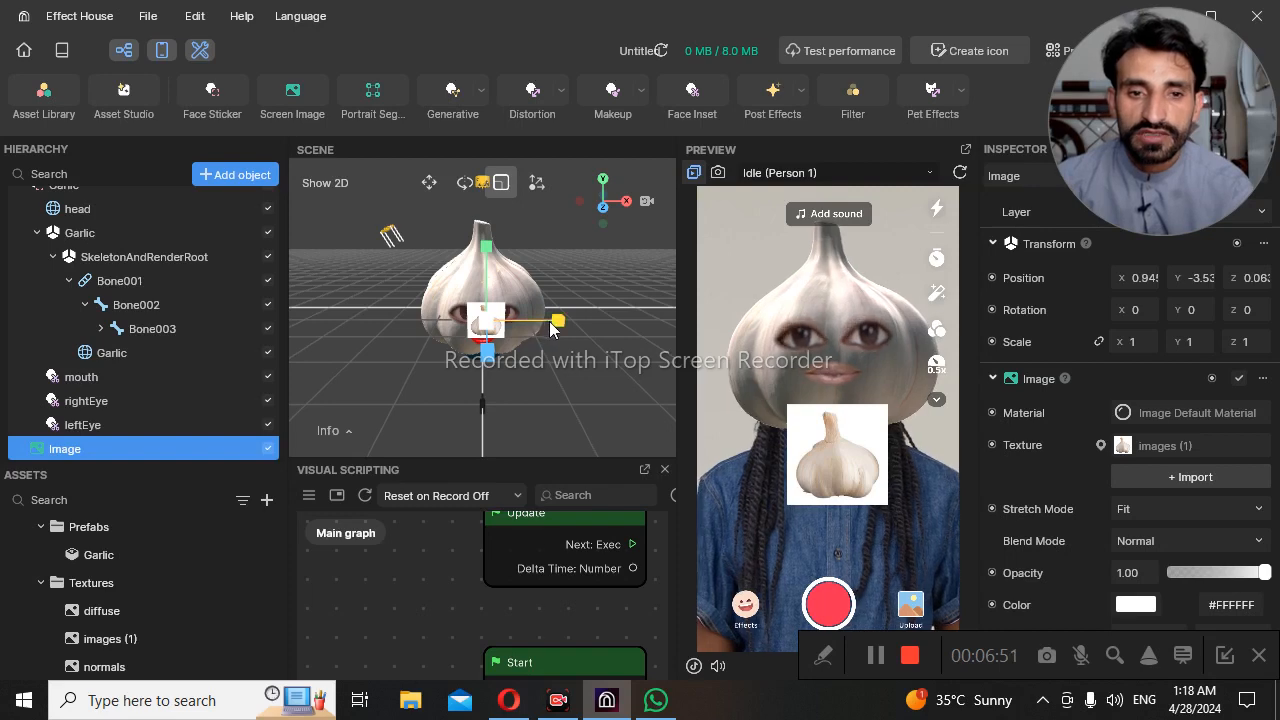
drag(559, 321, 573, 325)
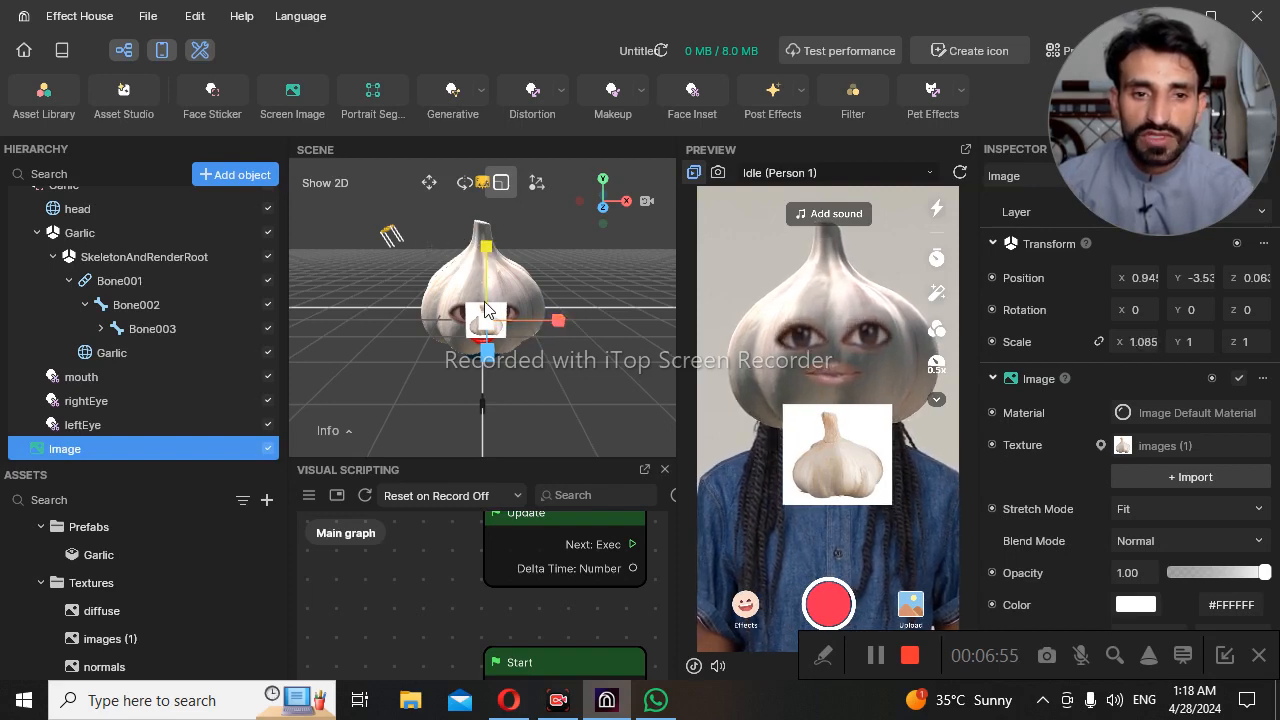
drag(485, 345, 492, 240)
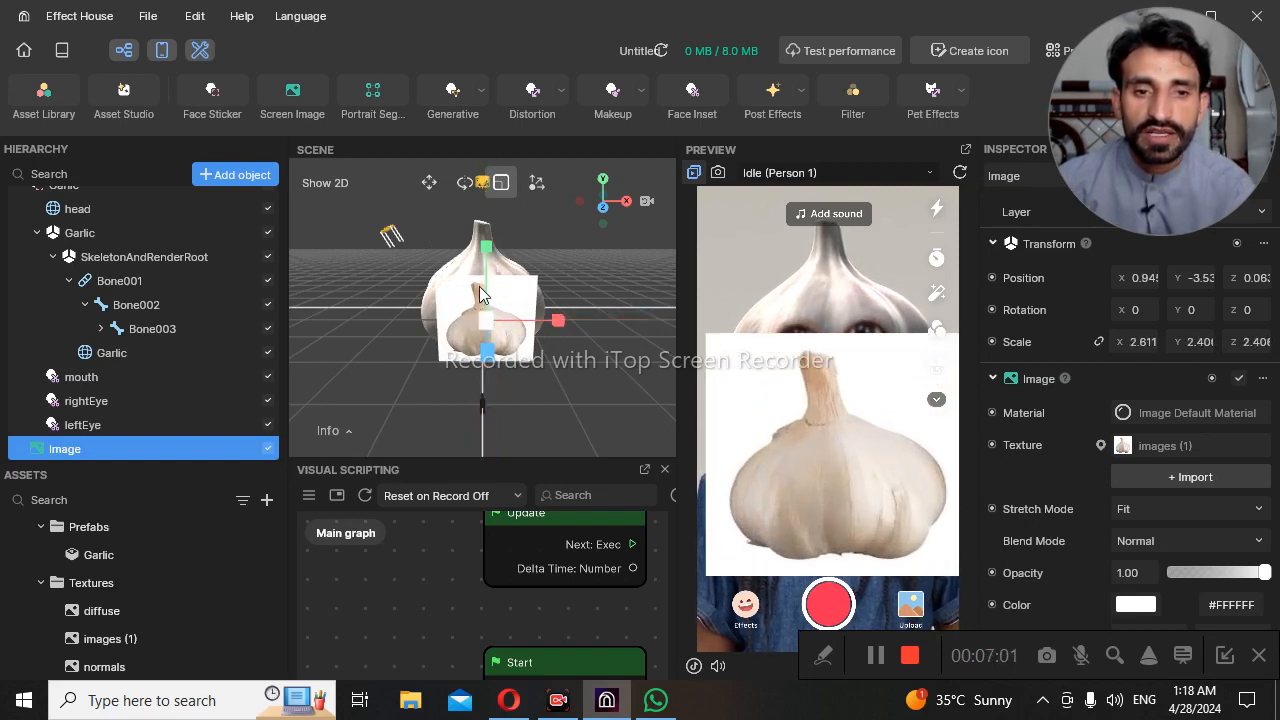
drag(483, 303, 478, 320)
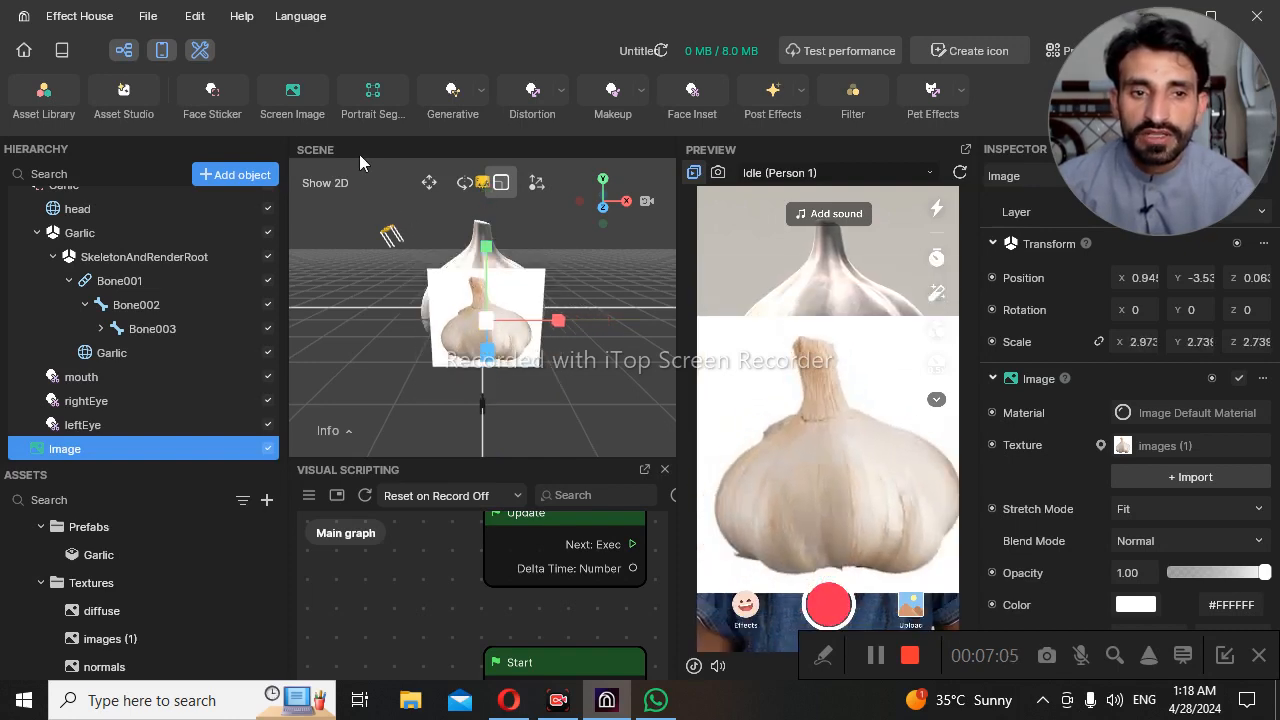
- Move the image object up over the garlic head to about X -1.47, Y 8.9, Z -4.19, and dismiss the Driver Updater notification
click(433, 182)
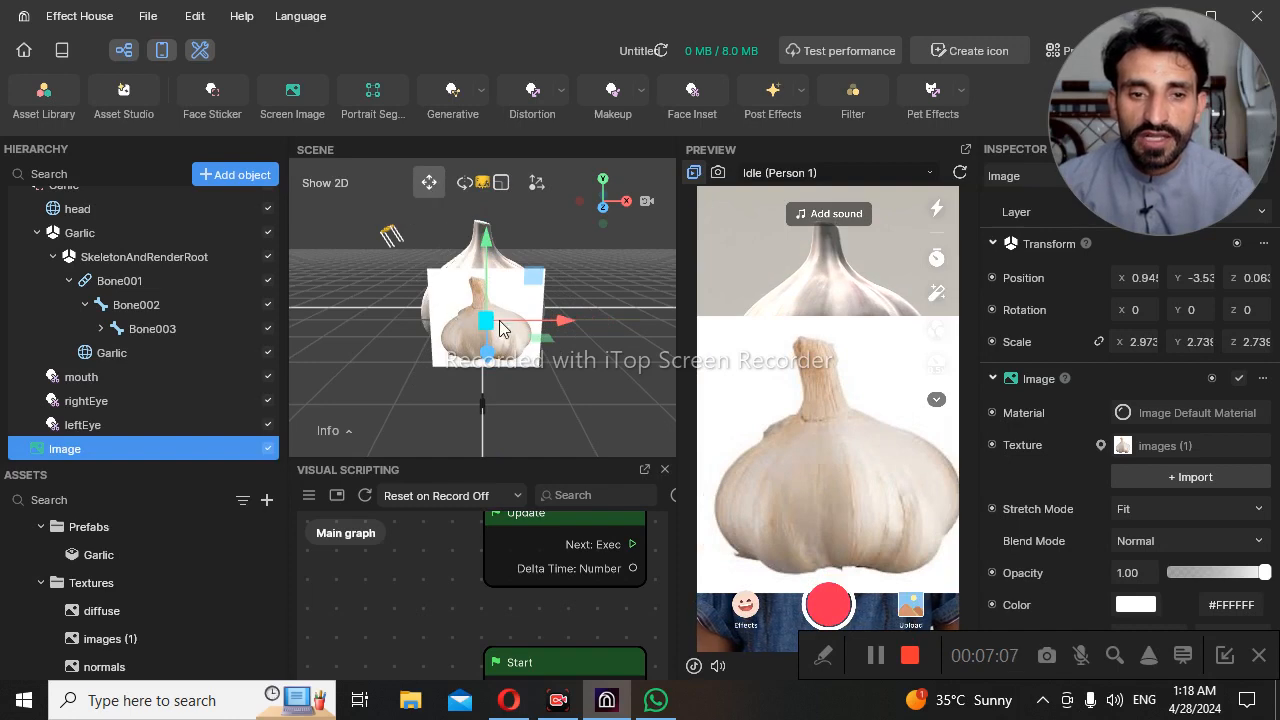
drag(483, 325, 476, 278)
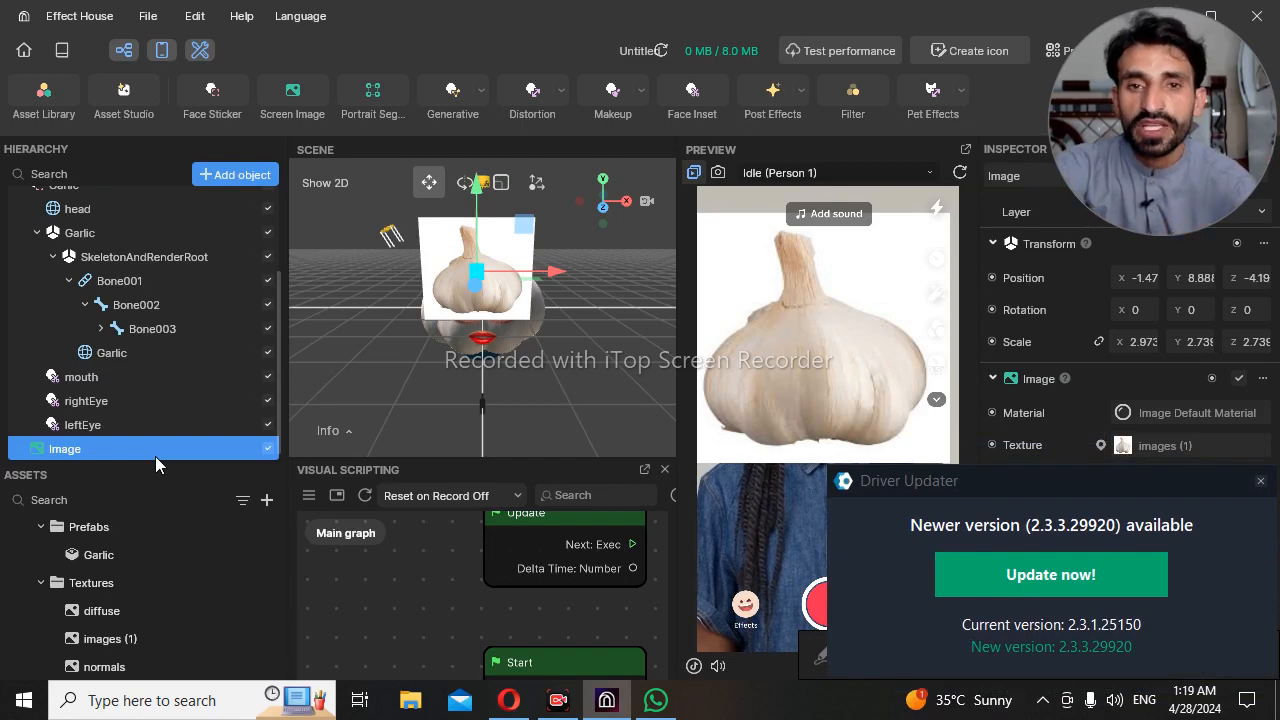
click(1261, 482)
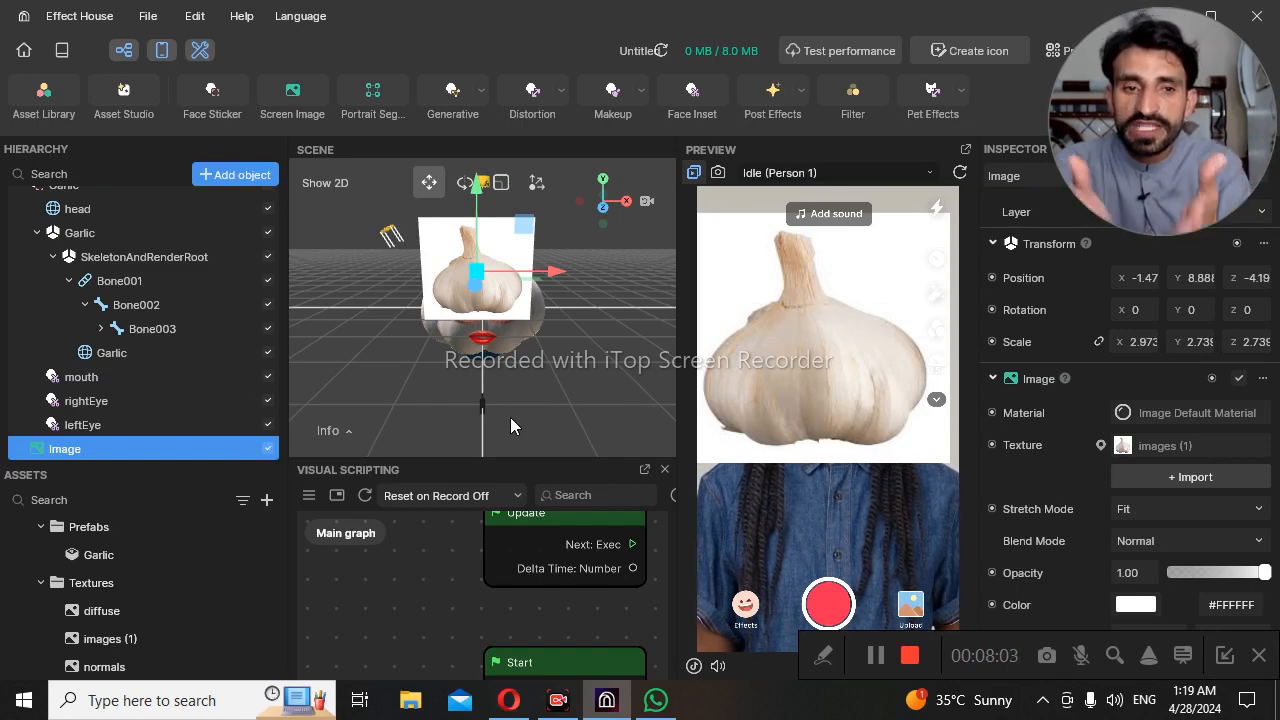
- Add a Face Inset object from Face Effects and place it below the chin, at about X -0.13, Y -14.4, Z -2.58
click(240, 178)
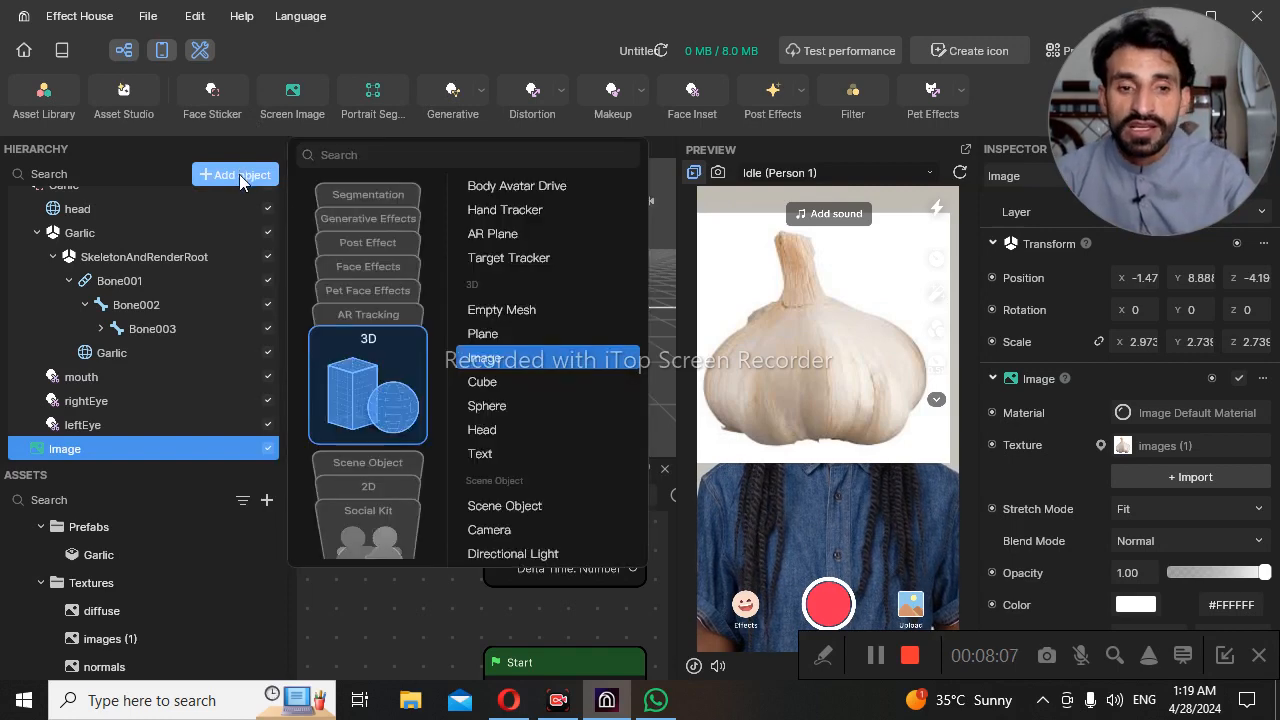
click(380, 280)
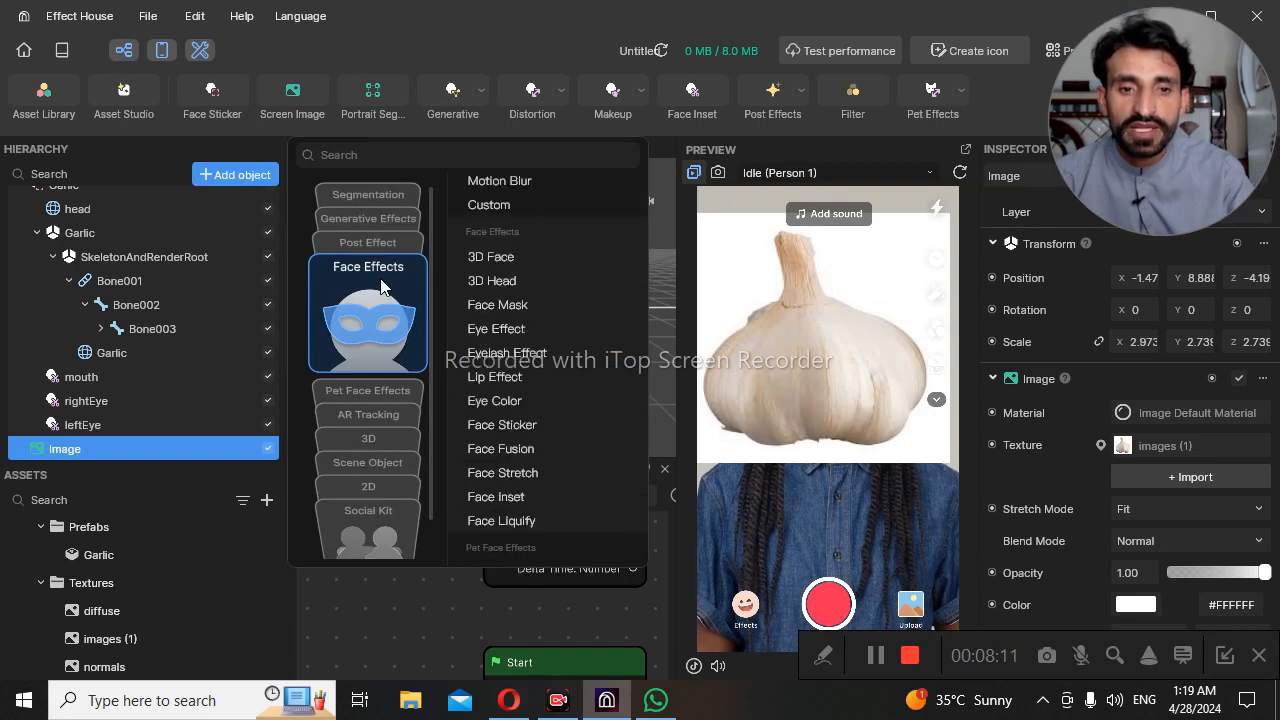
click(521, 501)
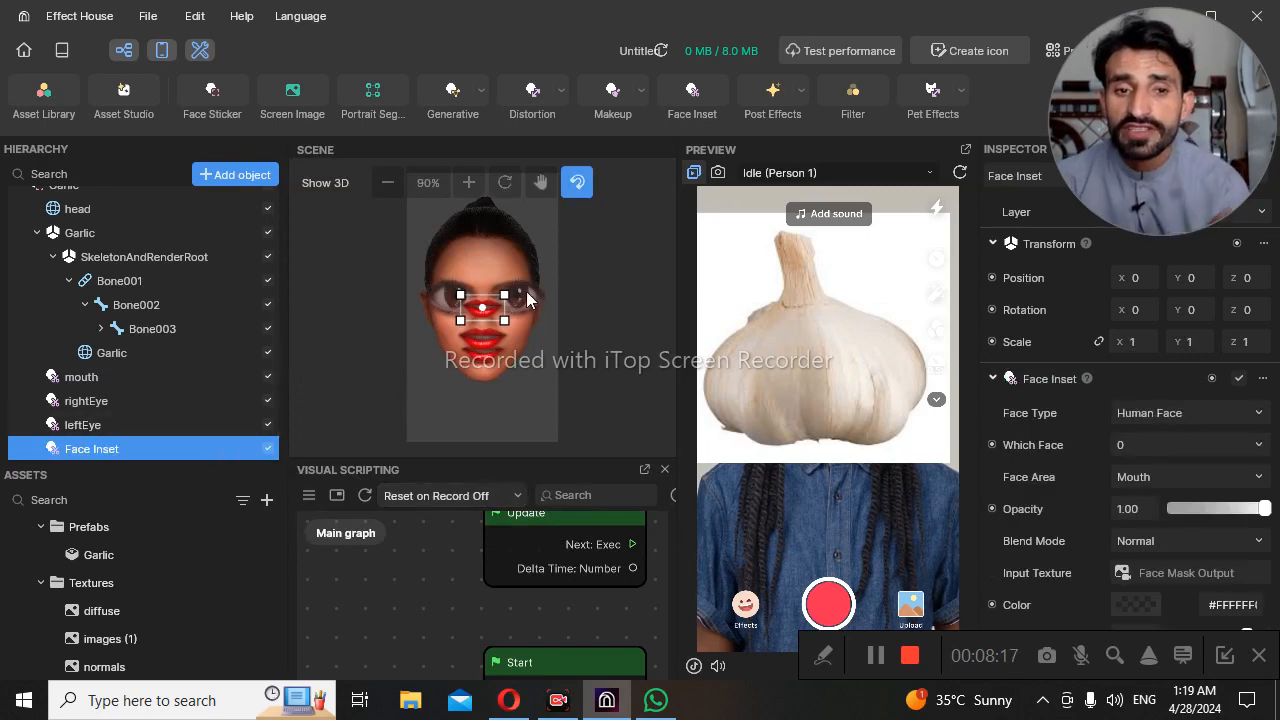
drag(495, 308, 493, 415)
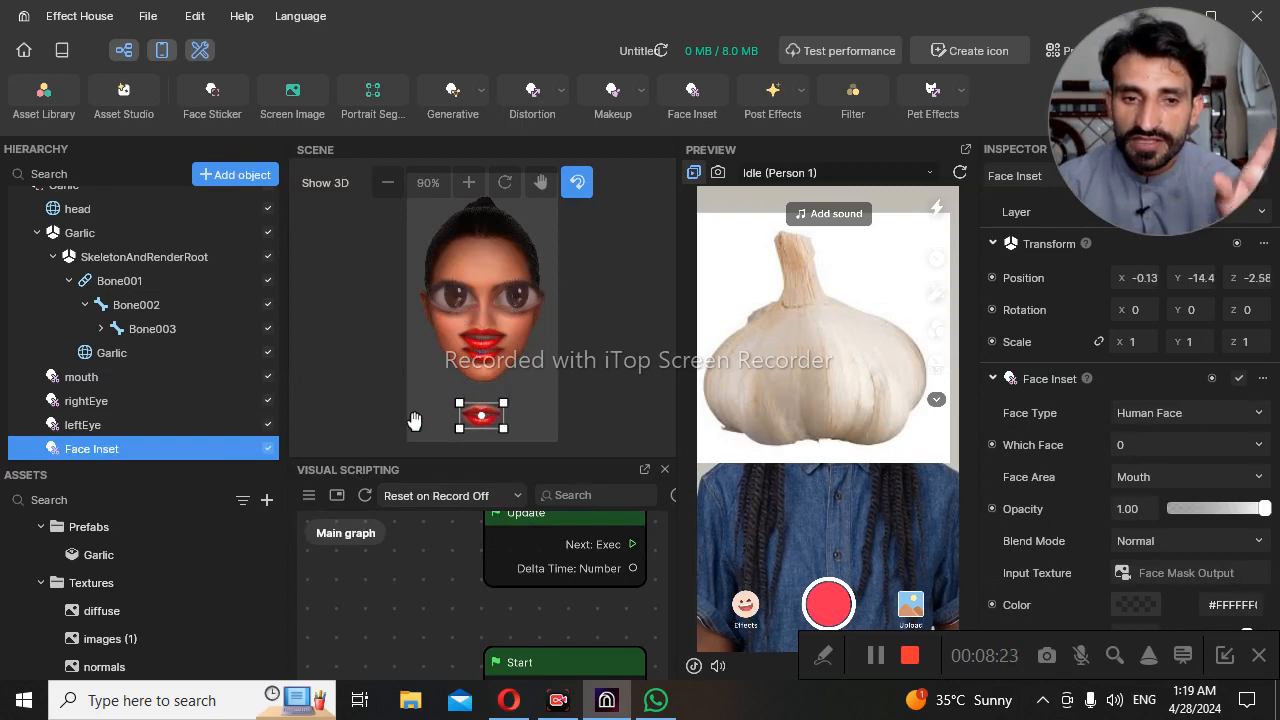
- Place the Image object after leftEye in the Garlic group, and nest the Face Inset under SkeletonAndRenderRoot after the Garlic mesh
scroll(180, 412, down, 1)
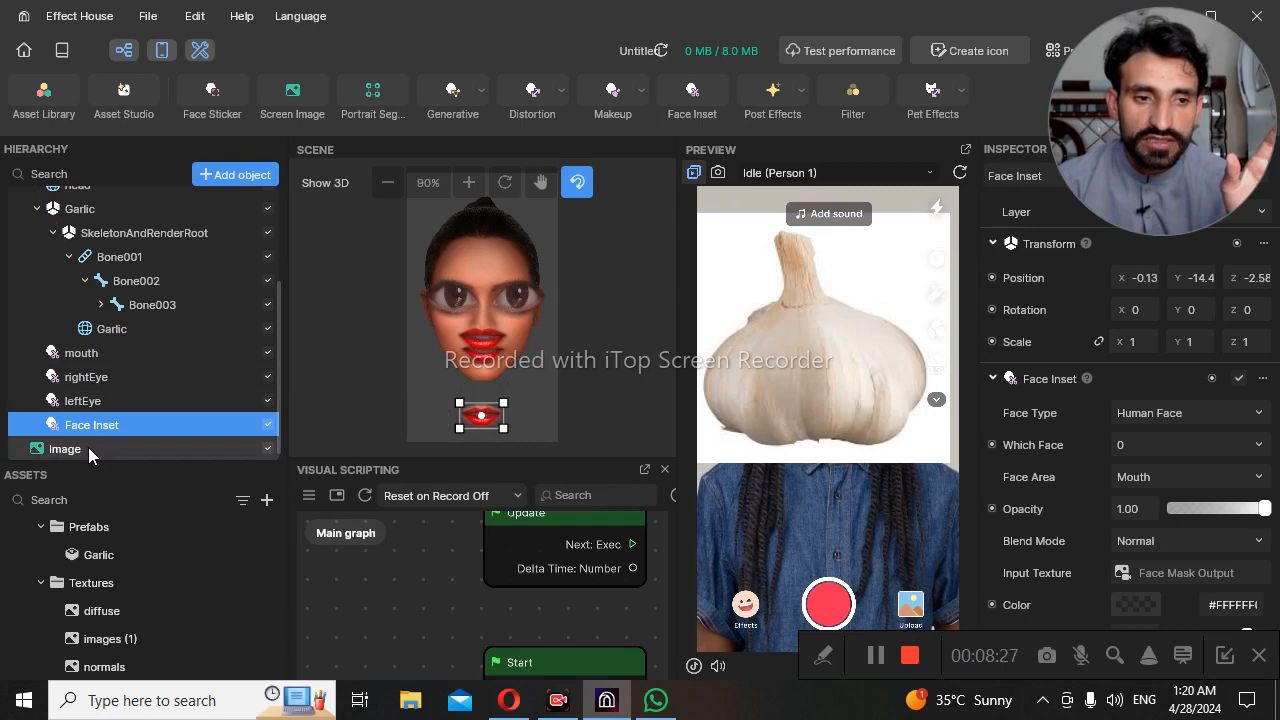
drag(88, 447, 100, 407)
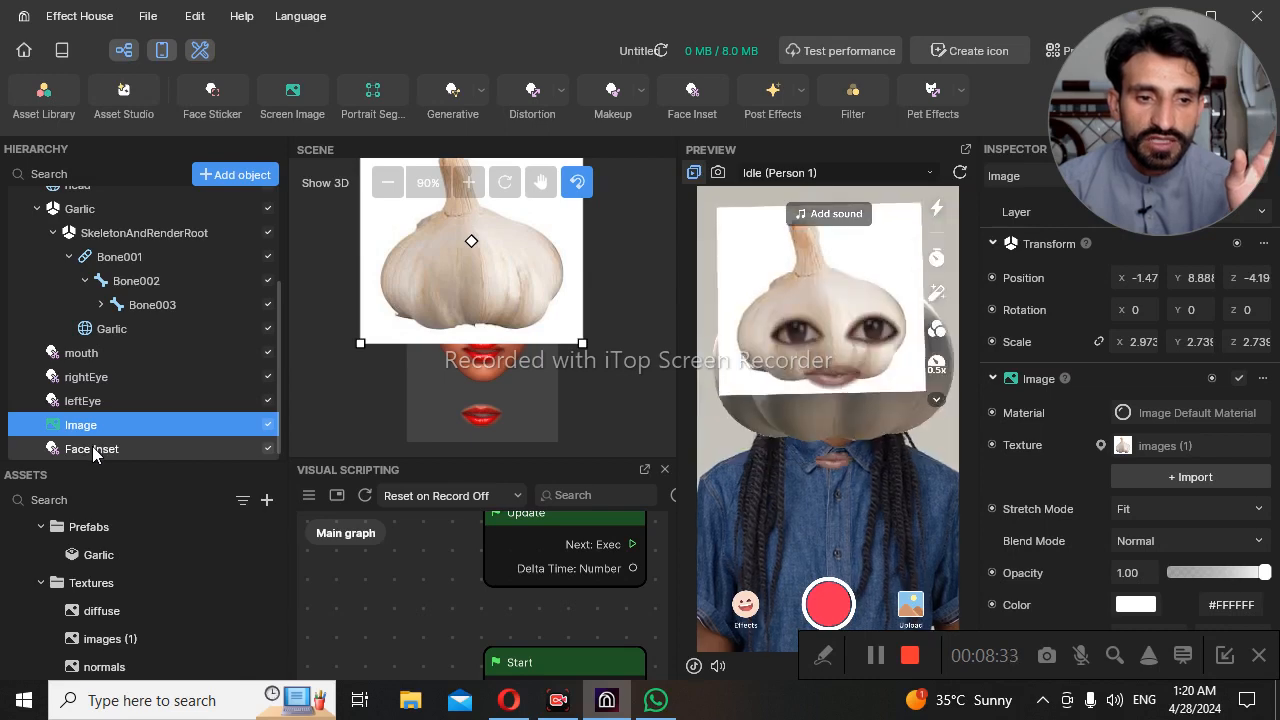
click(92, 450)
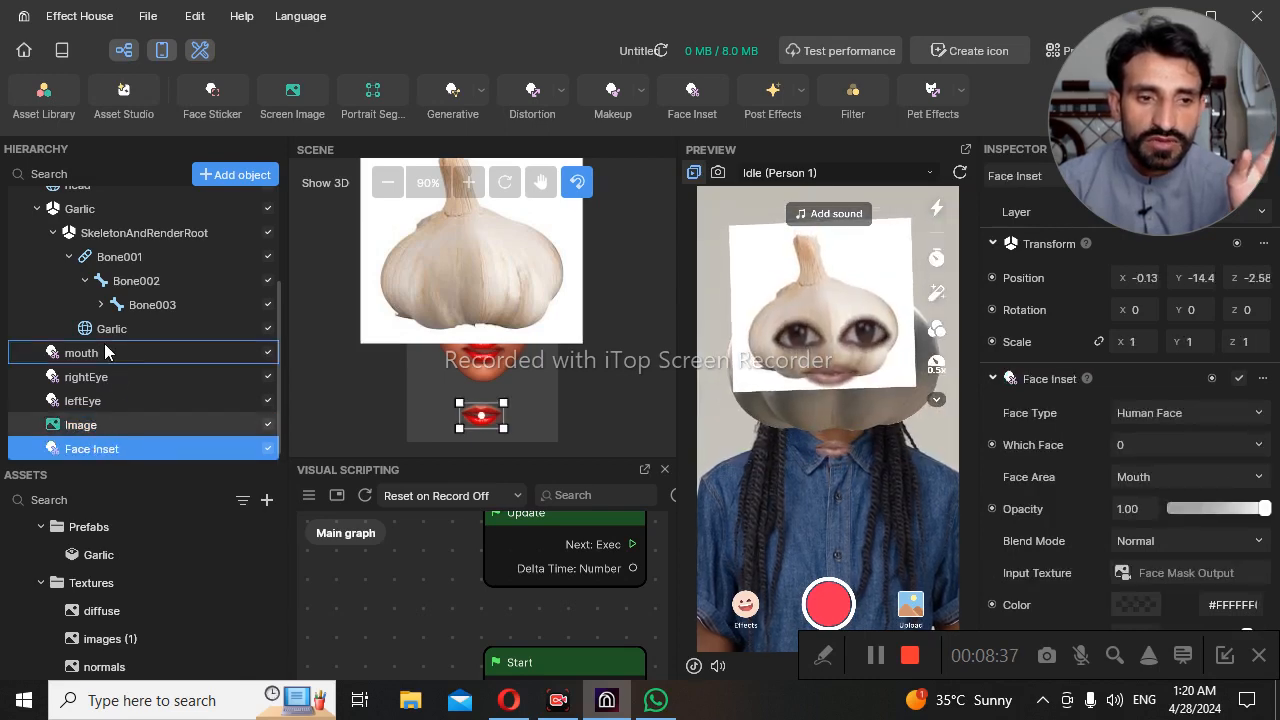
drag(104, 343, 104, 343)
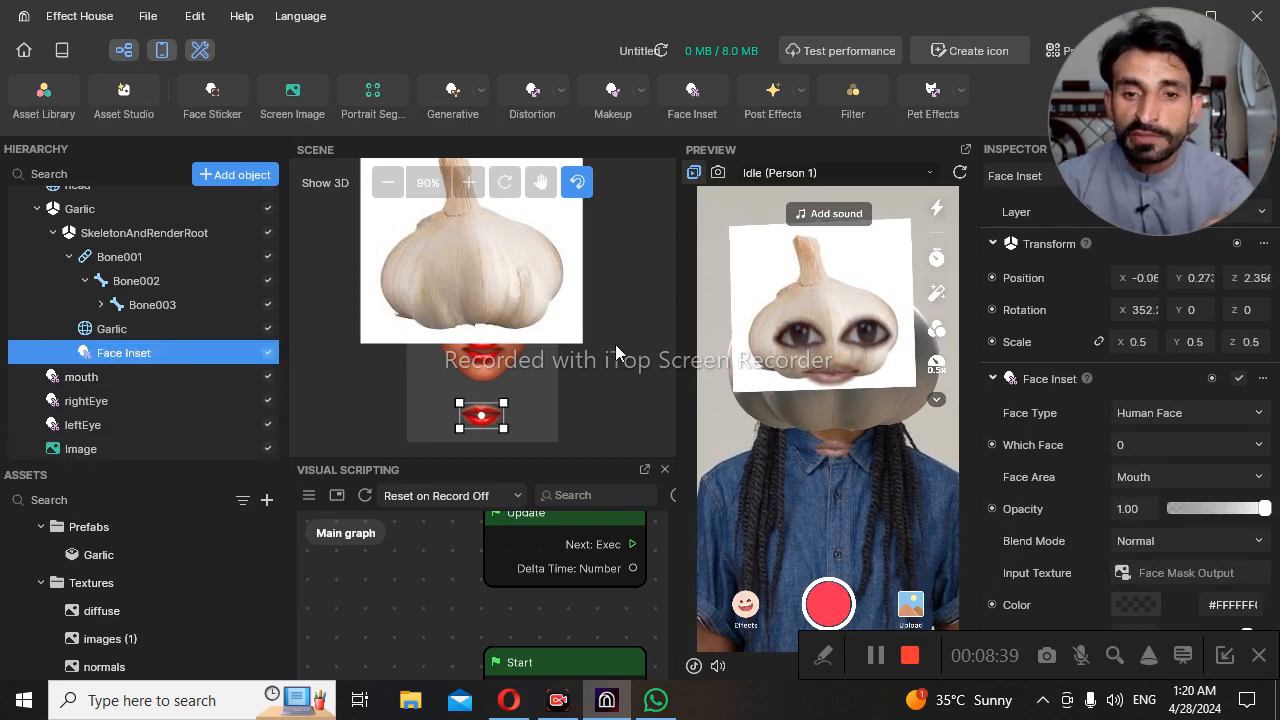
- Enlarge the mouth inset to about 1.4 in X and Y and centre it below the chin
mouse_move(479, 420)
mouse_down()
mouse_move(492, 278)
mouse_move(481, 415)
mouse_up()
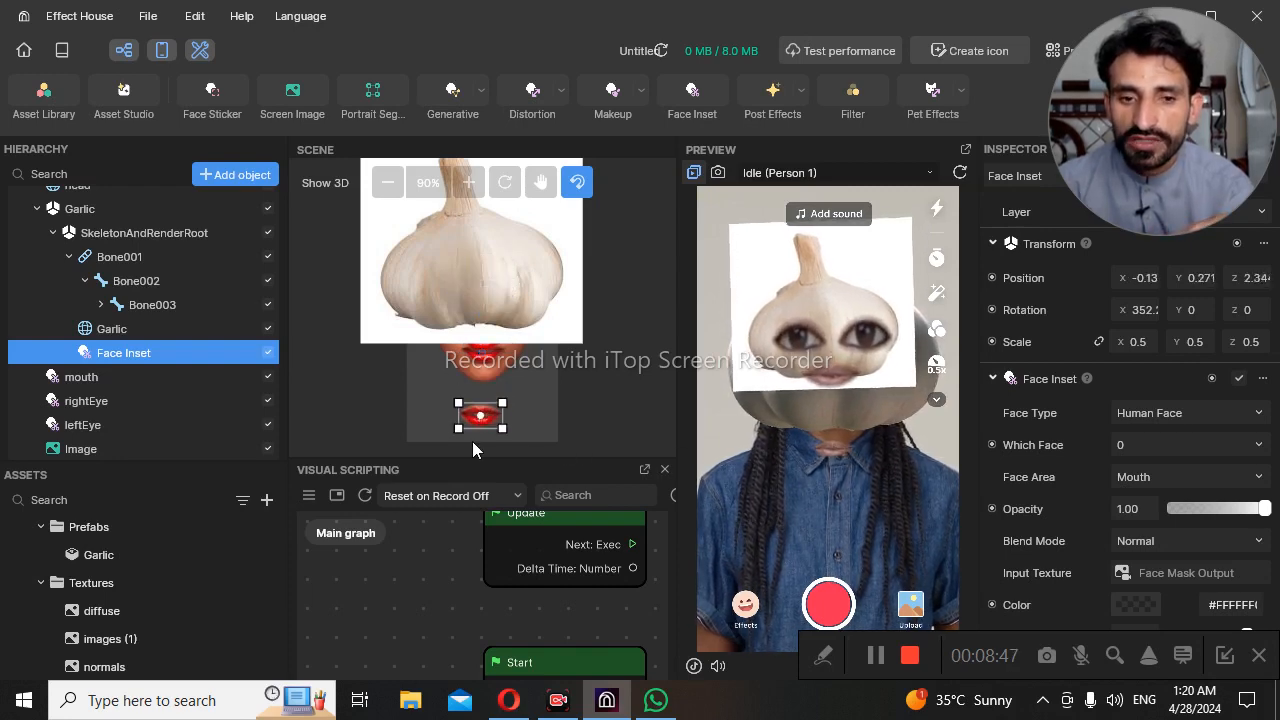
drag(502, 403, 590, 356)
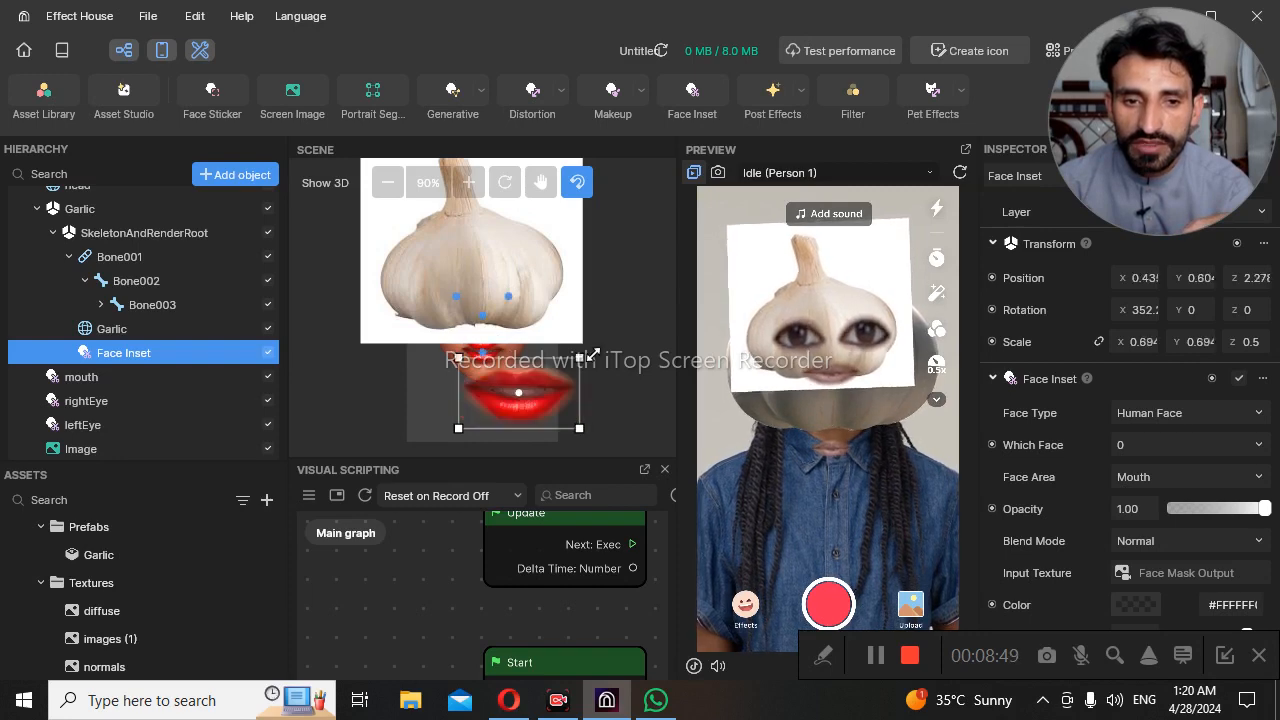
drag(517, 391, 481, 400)
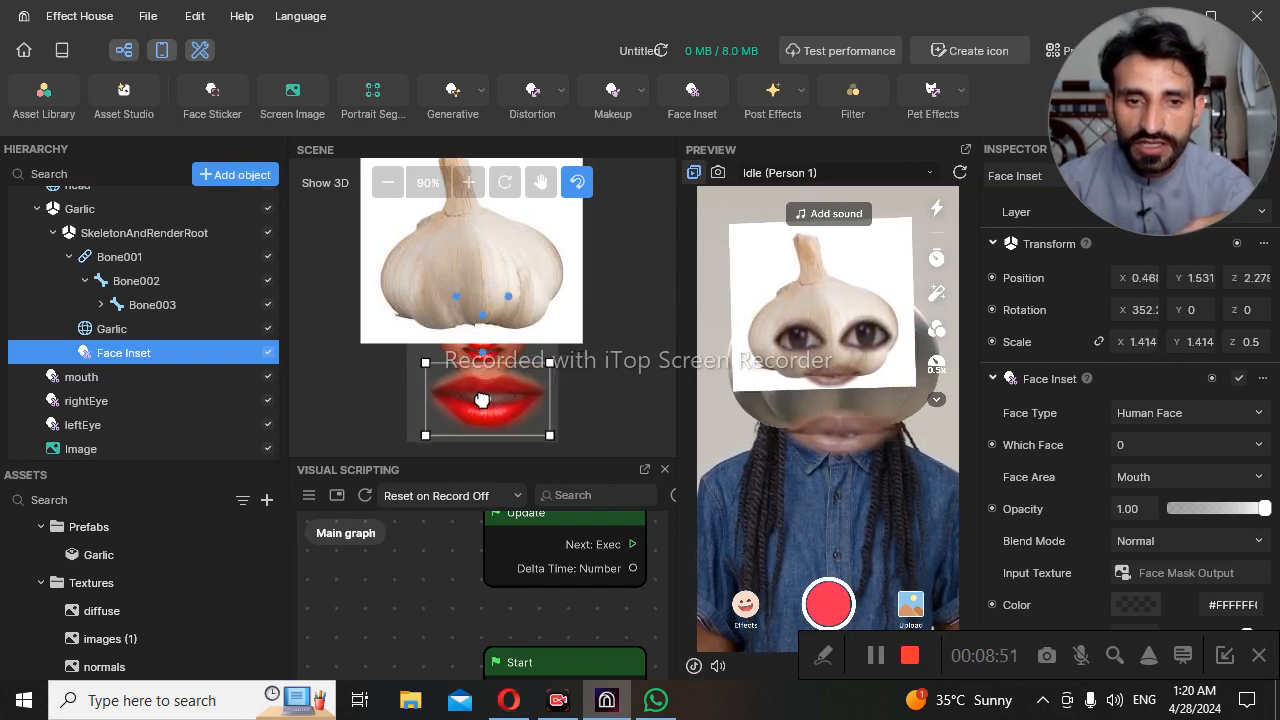
drag(551, 437, 548, 436)
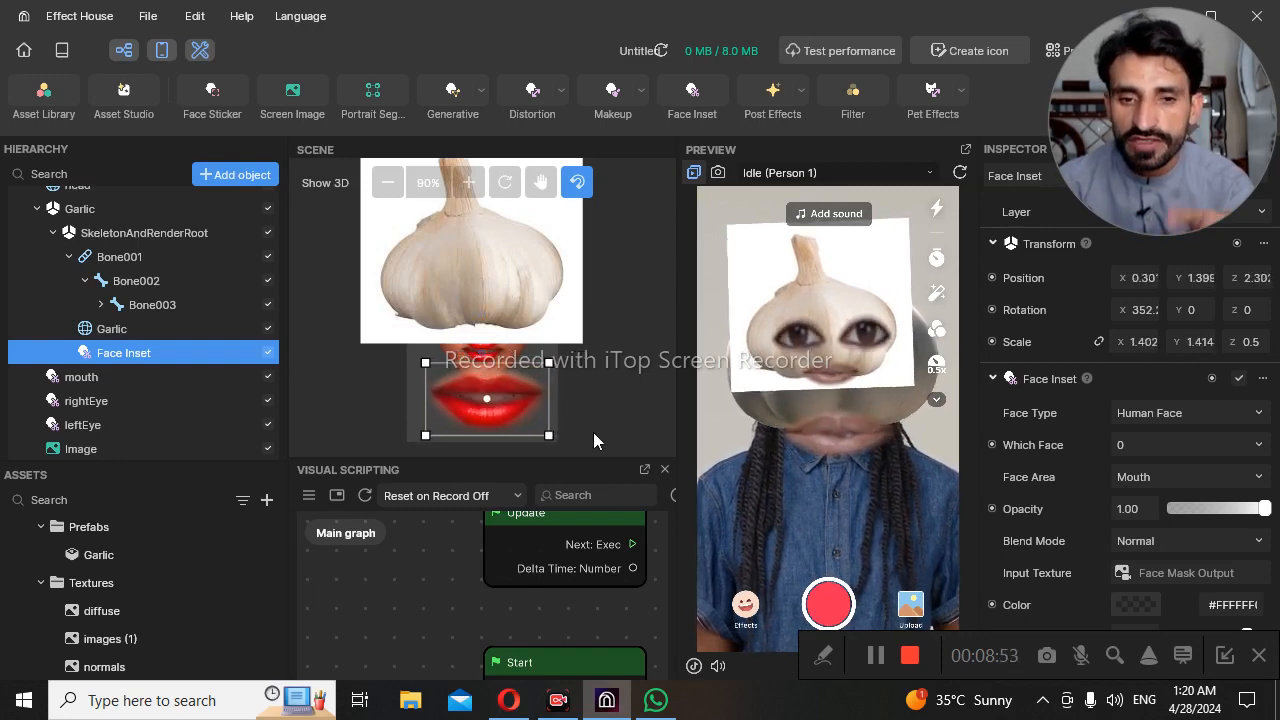
- Set the Face Inset's face area to Right Eye and nudge it slightly upward
click(1188, 474)
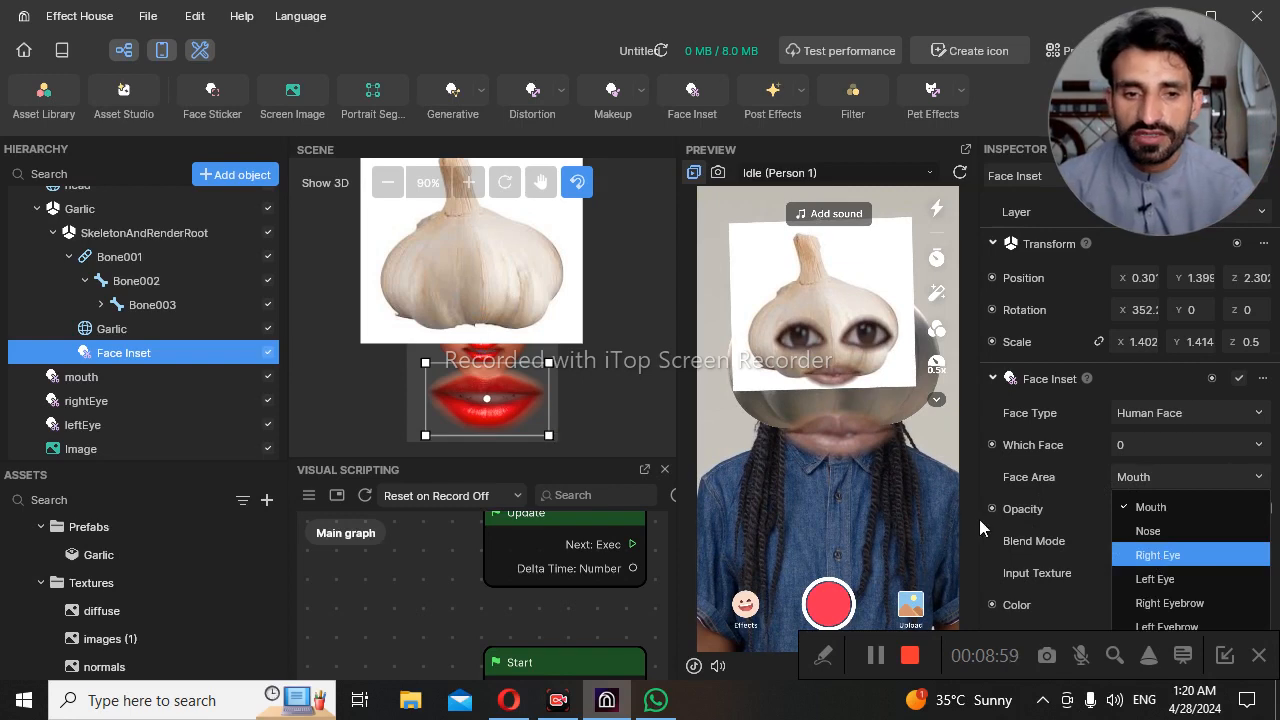
click(1157, 555)
mouse_move(512, 400)
mouse_down()
mouse_move(513, 330)
mouse_move(513, 394)
mouse_up()
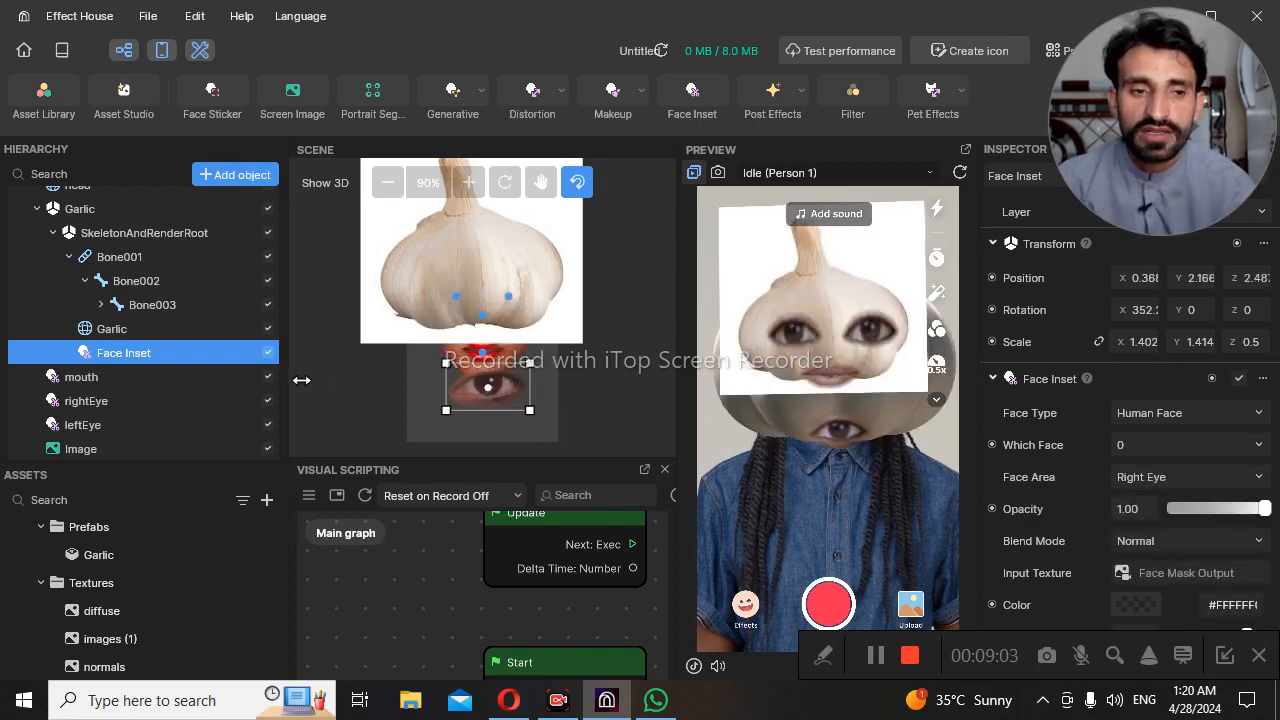
- Move the Face Inset out of the Garlic group to directly above it in the hierarchy, and raise it to about X 2.27, Y 13.8, Z -12.5
scroll(140, 330, up, 3)
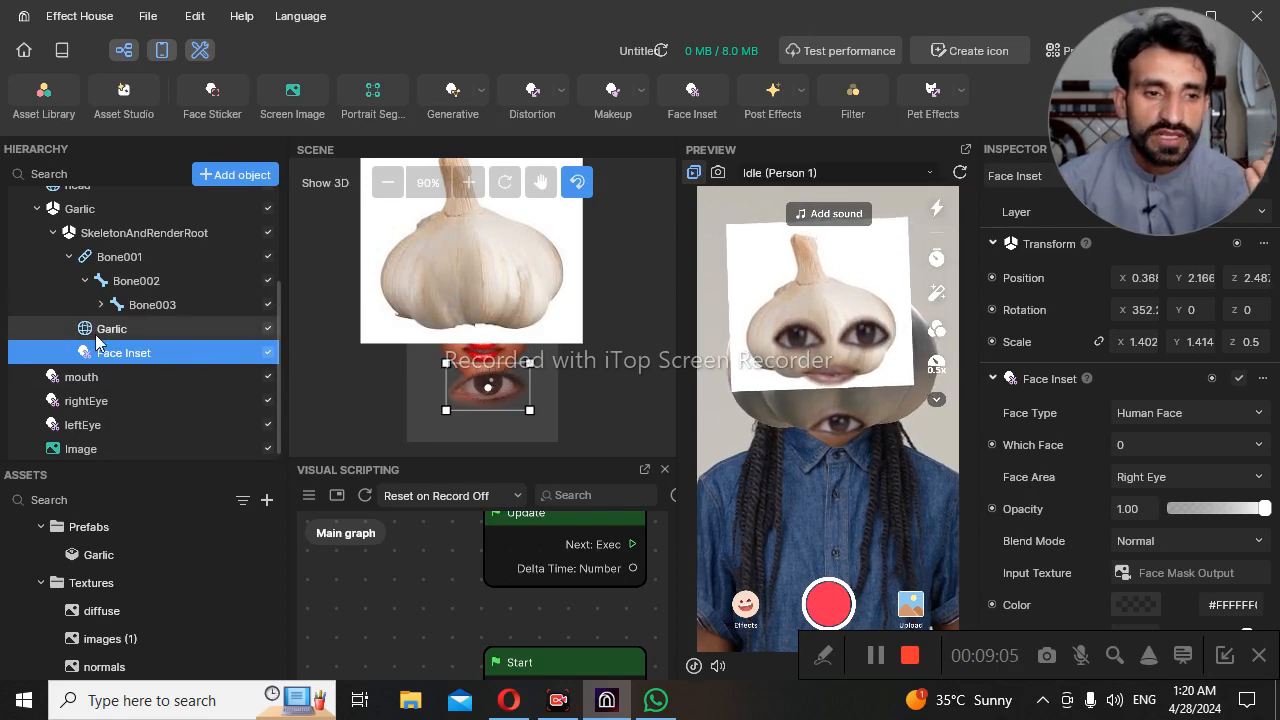
scroll(127, 372, down, 3)
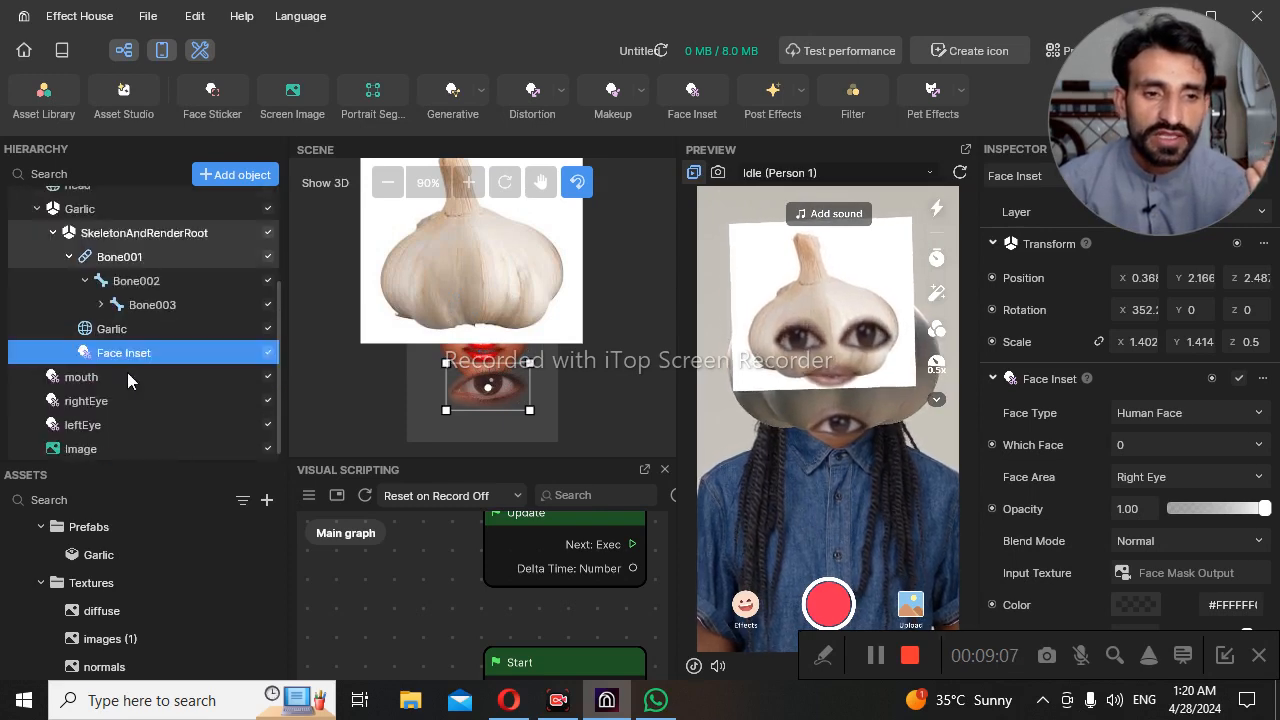
drag(121, 350, 126, 210)
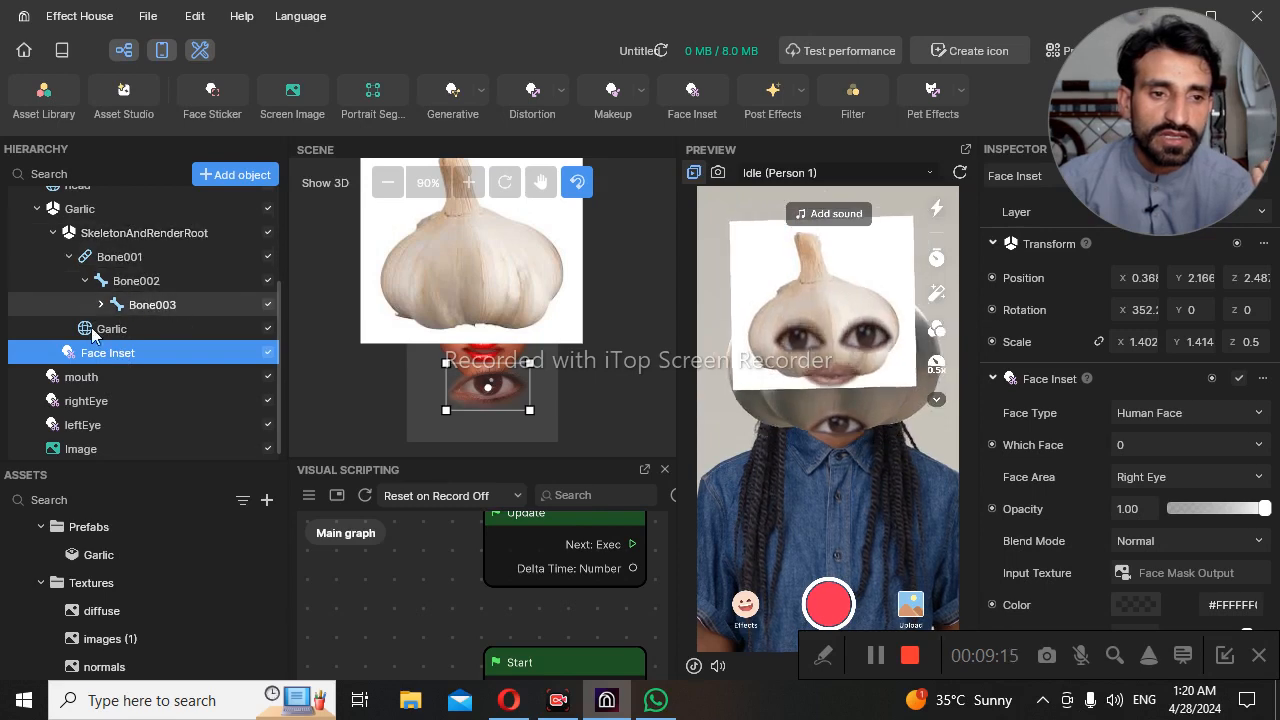
drag(97, 350, 93, 206)
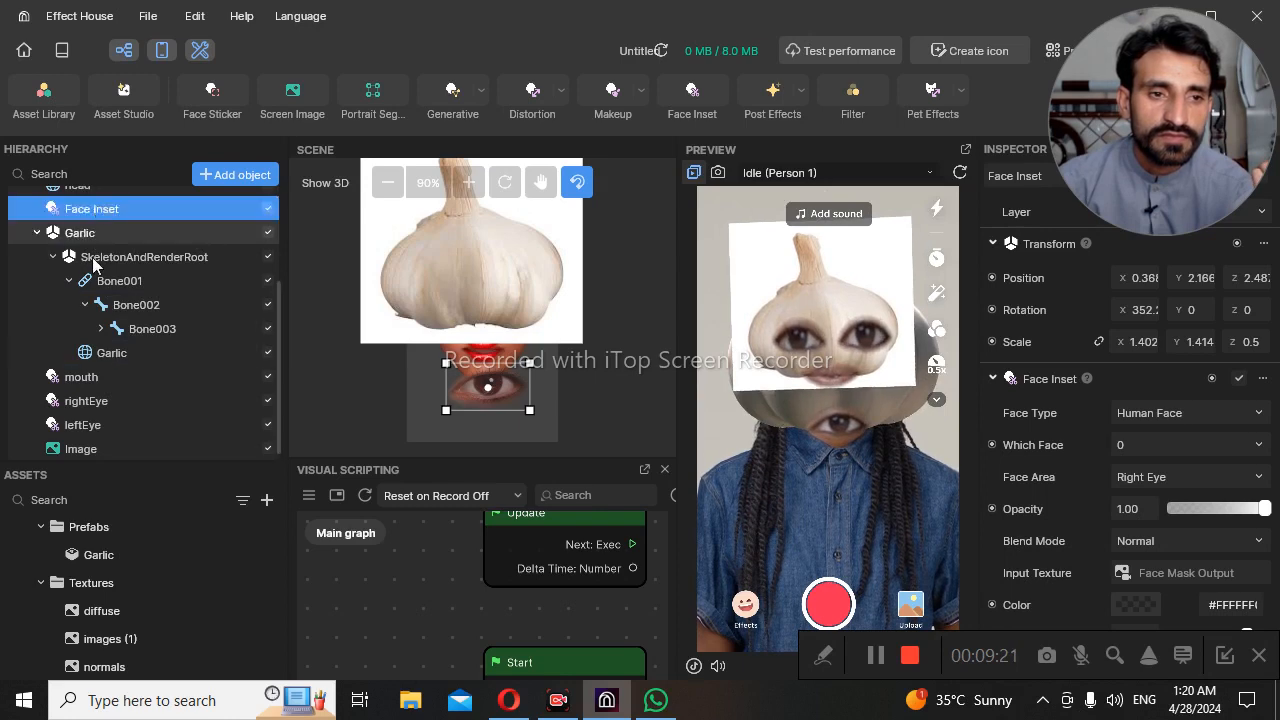
scroll(135, 300, up, 3)
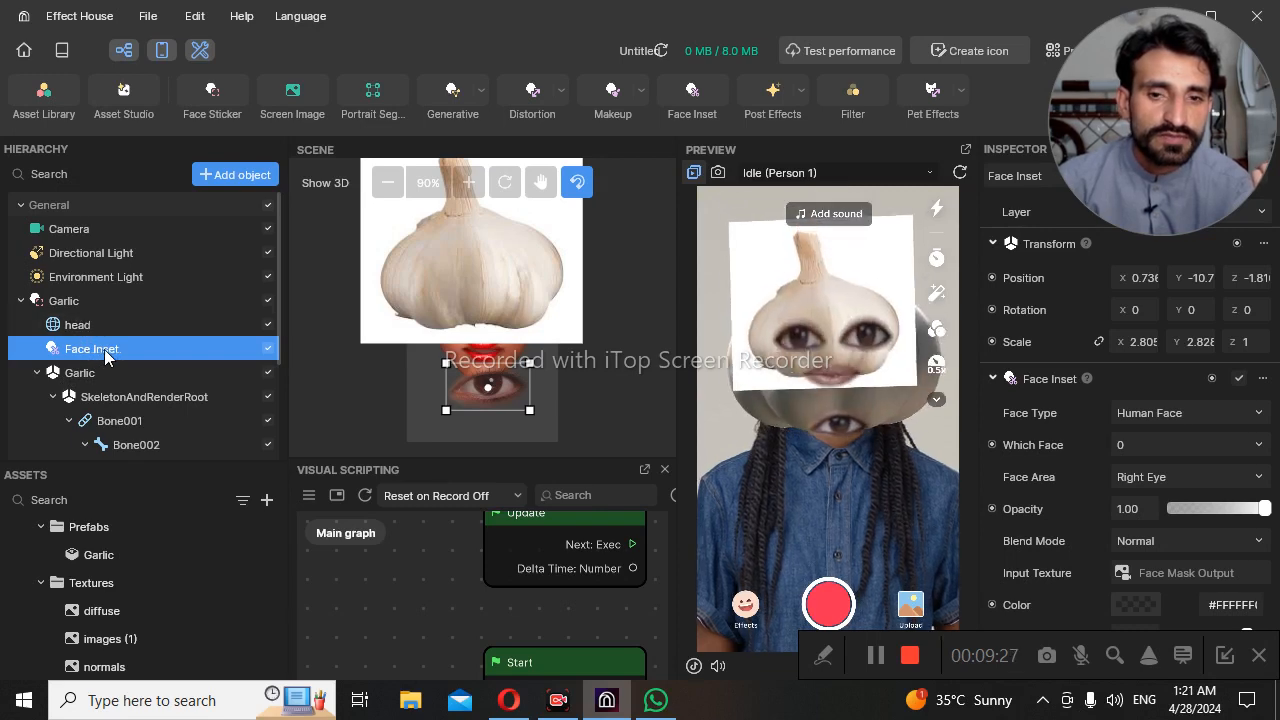
drag(126, 349, 120, 289)
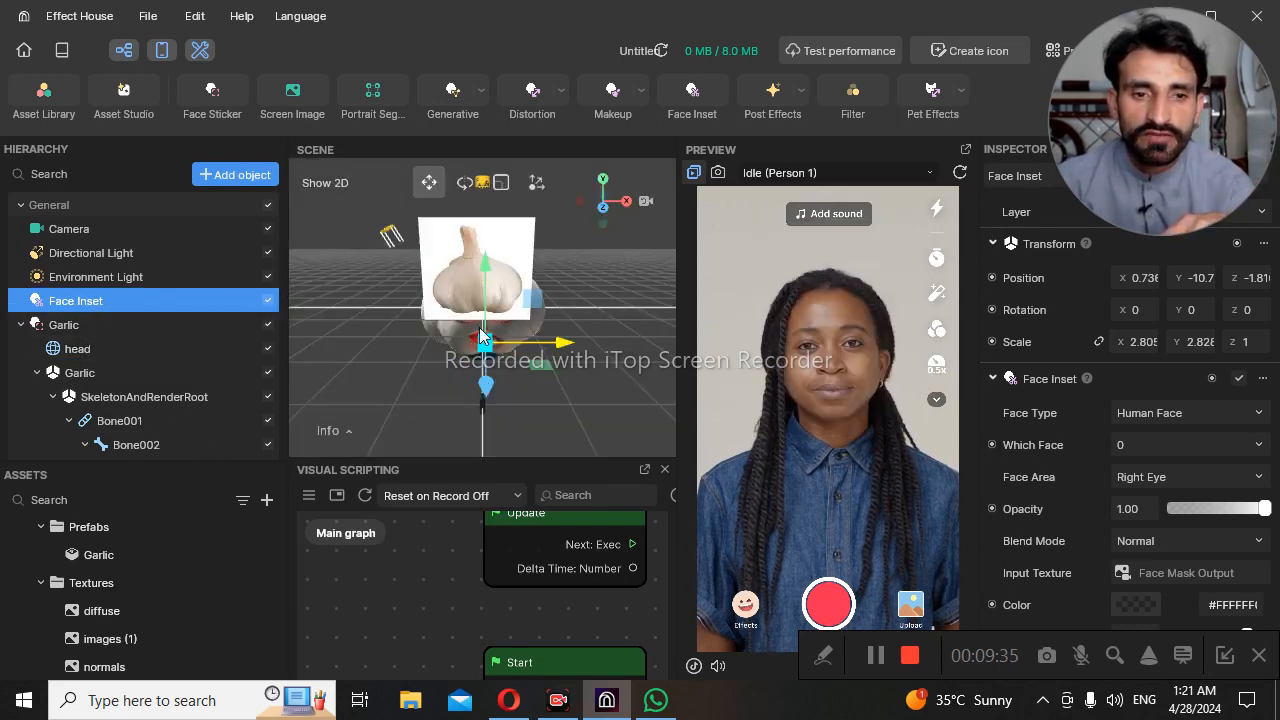
drag(487, 347, 493, 259)
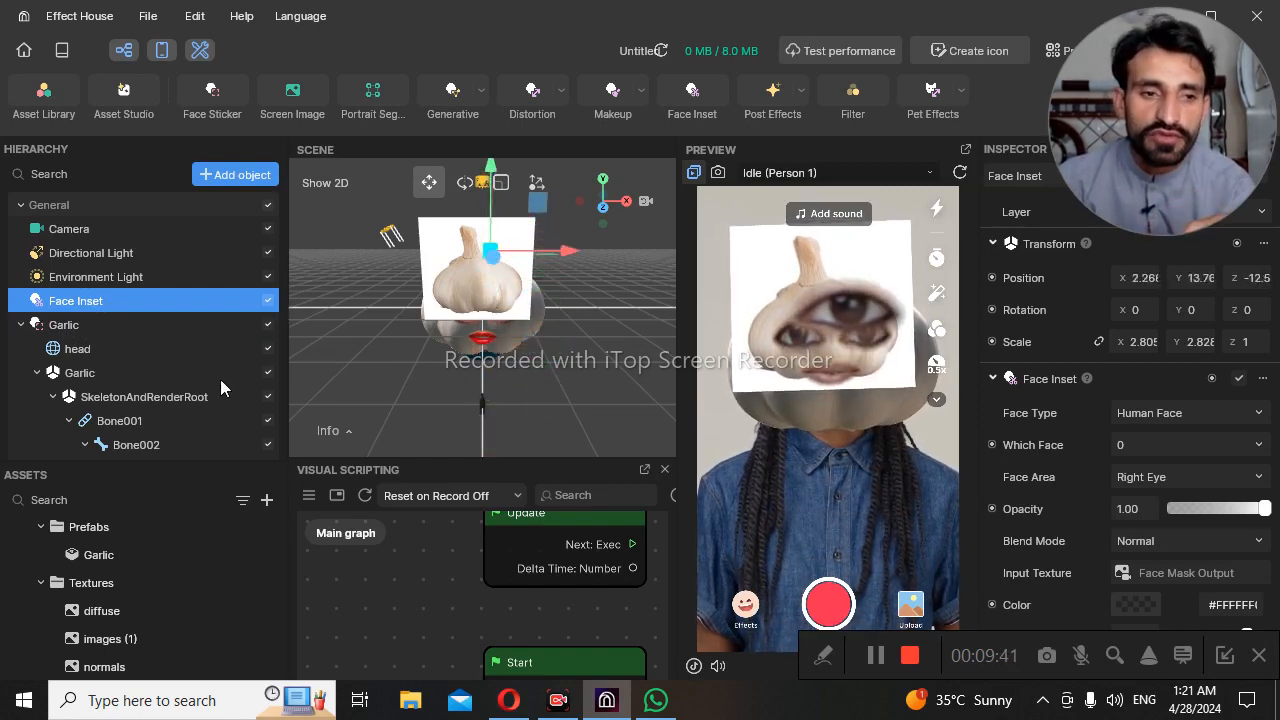
- Move the Image object down below the garlic head's mouth, to about X -2.54, Y -10.1, Z -2.29
scroll(175, 400, down, 3)
click(143, 448)
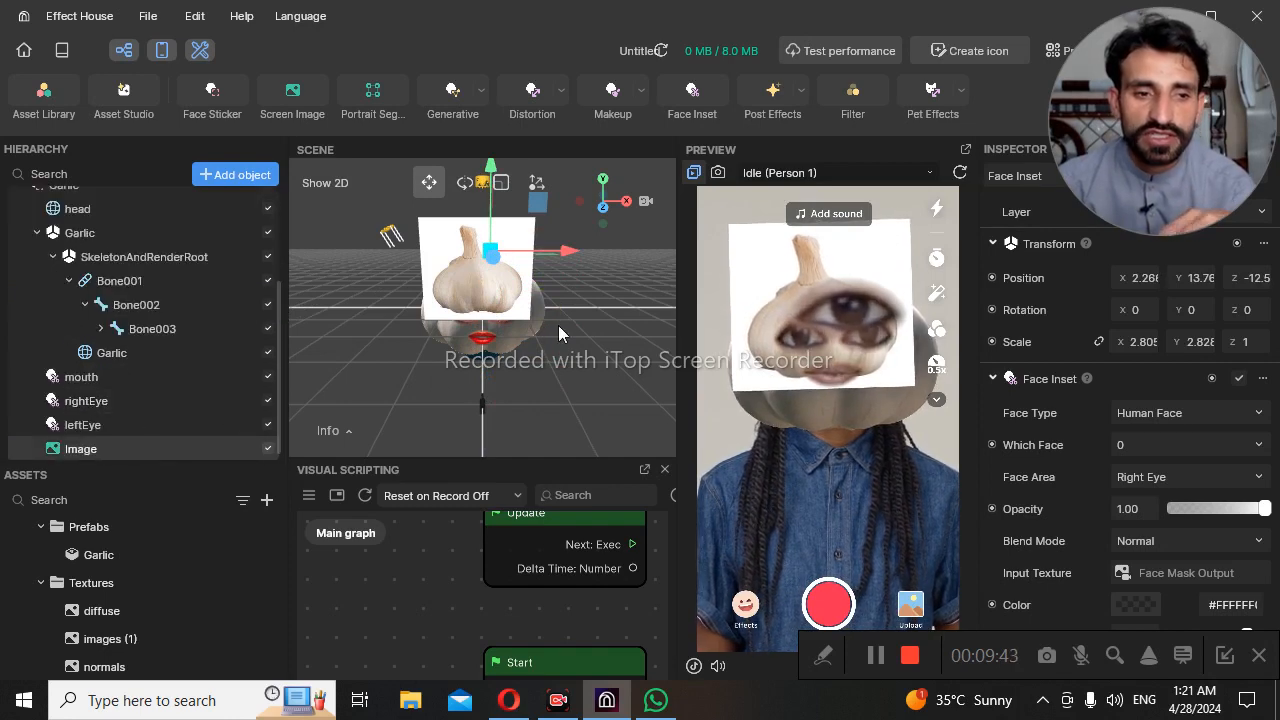
drag(499, 238, 490, 382)
- Move the Face Inset down onto the garlic image and shrink it uniformly to about 0.79 in X and Y
scroll(169, 302, up, 2)
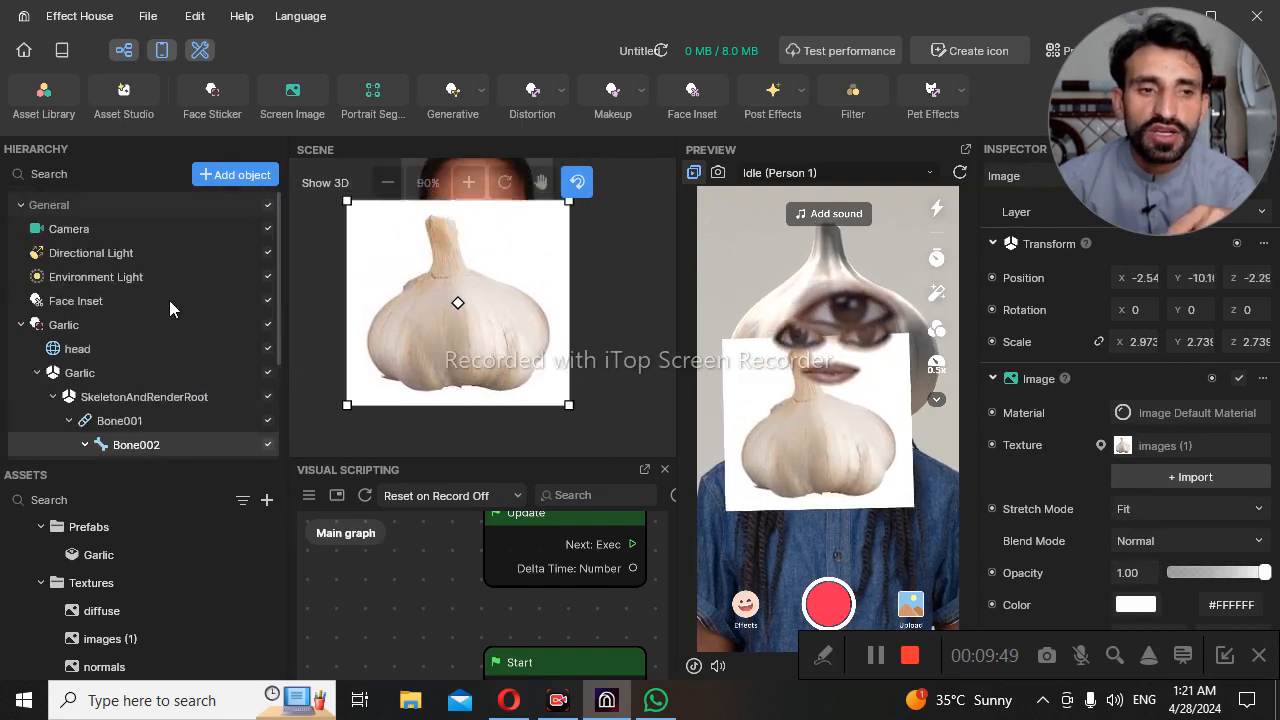
click(92, 302)
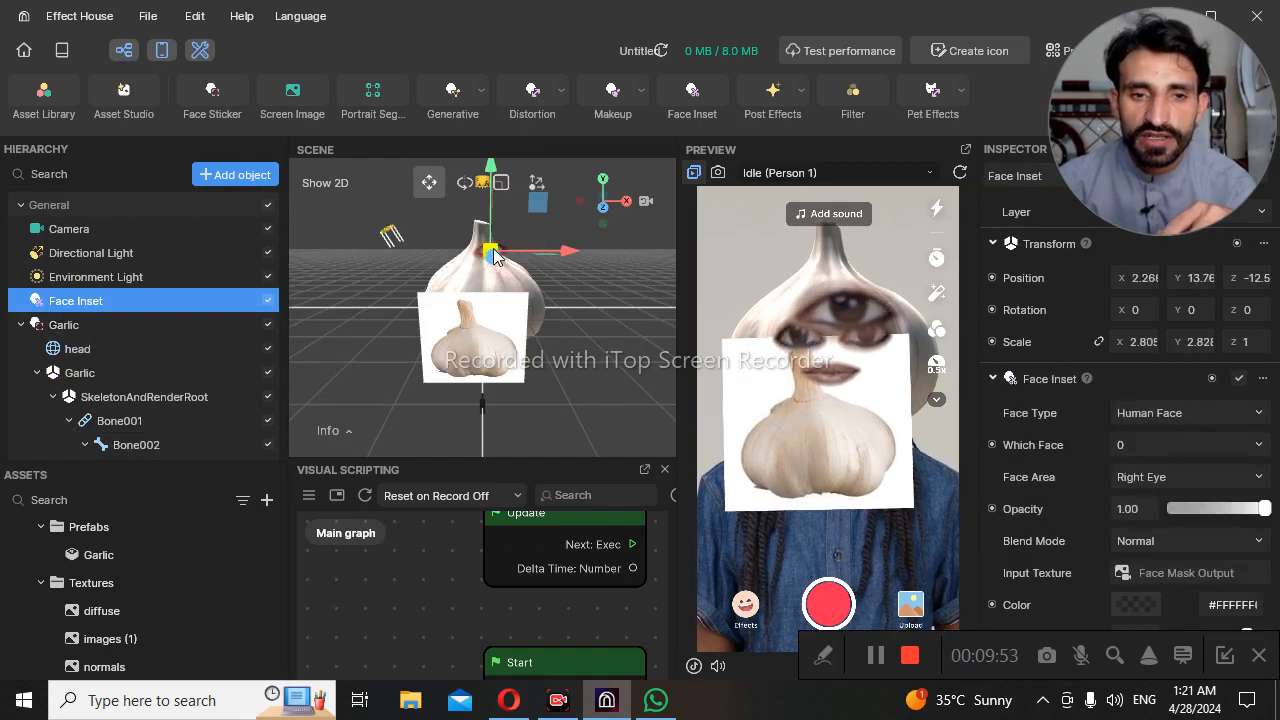
drag(493, 256, 494, 297)
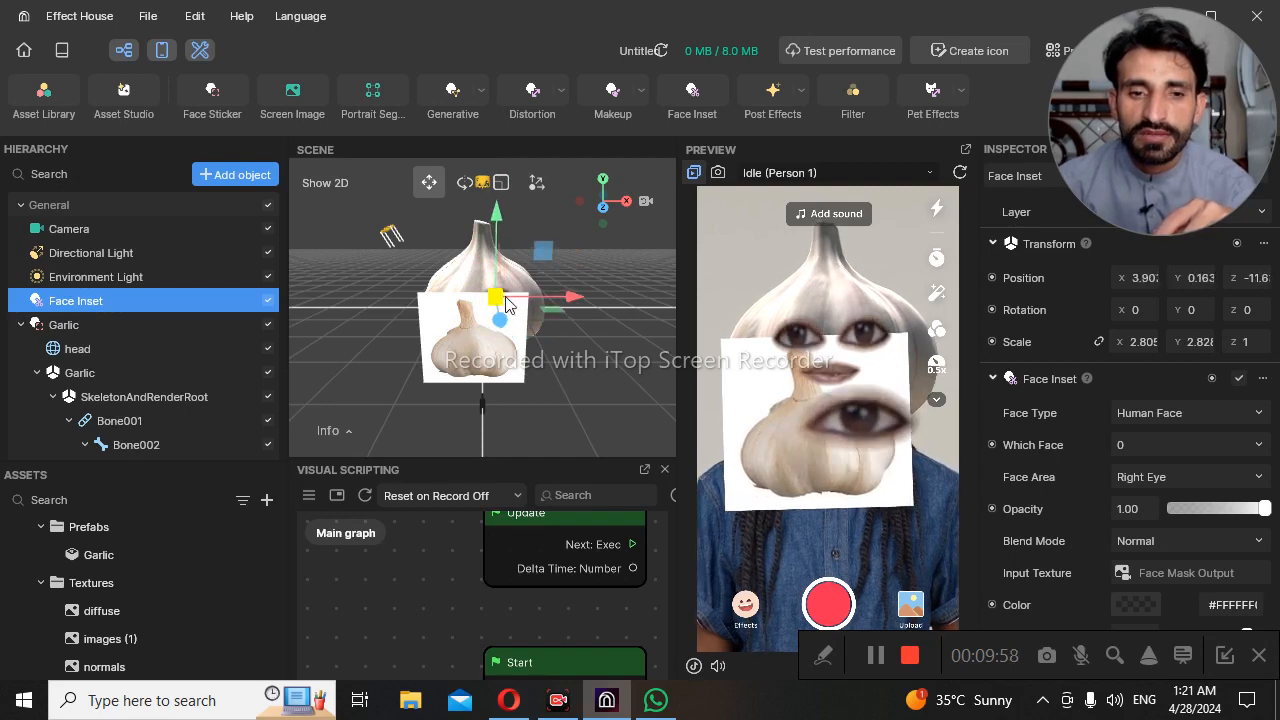
click(499, 186)
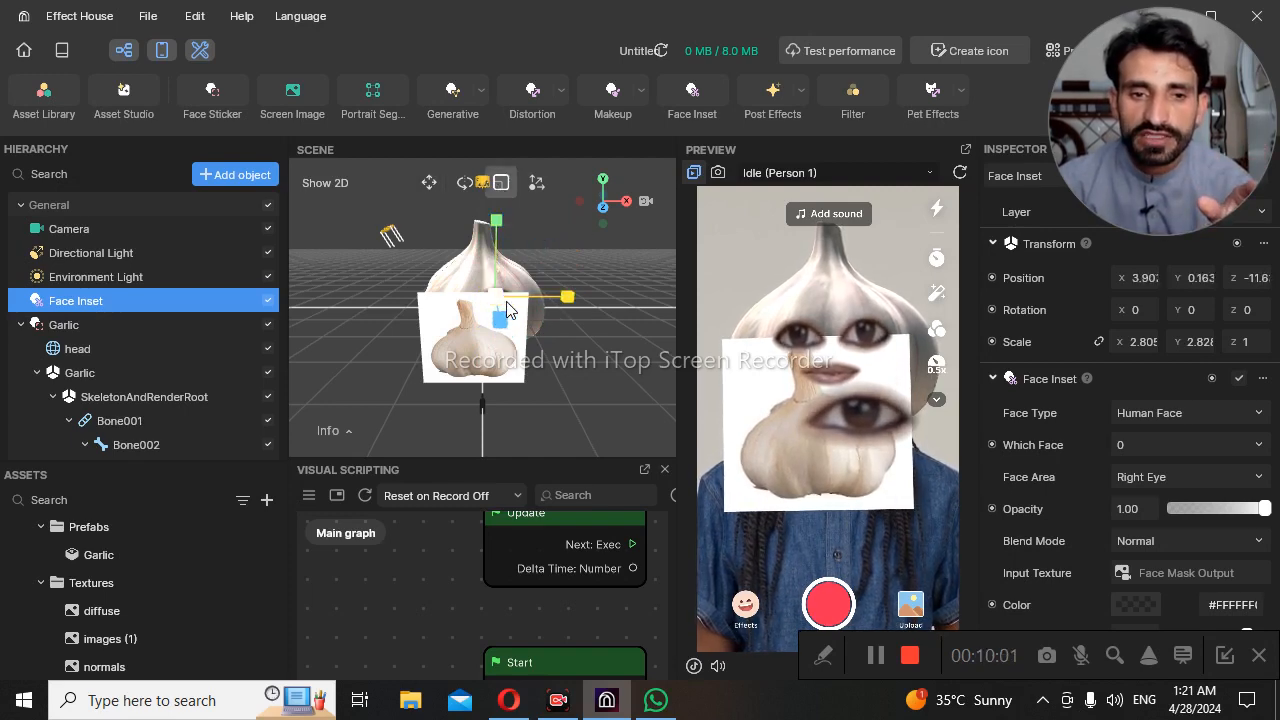
drag(496, 305, 467, 307)
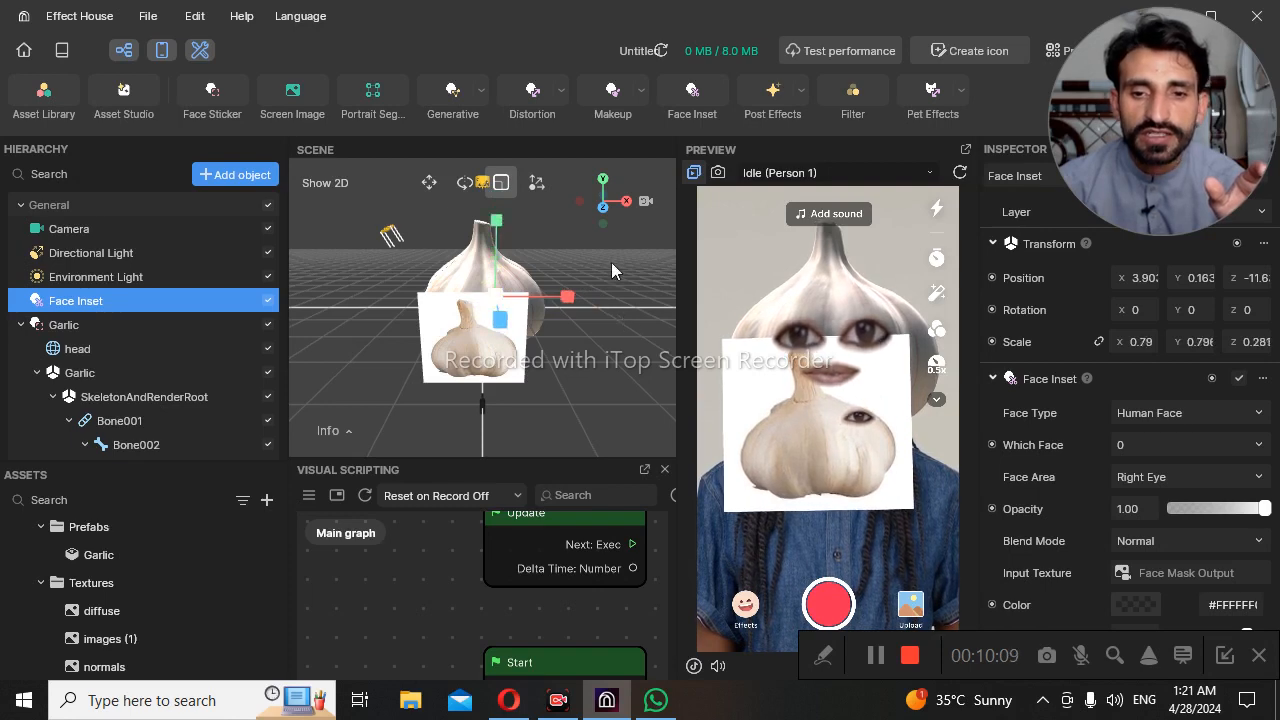
- Position the shrunken Face Inset as the image garlic's right-hand eye, at about X 2.99, Y -1.92
click(432, 184)
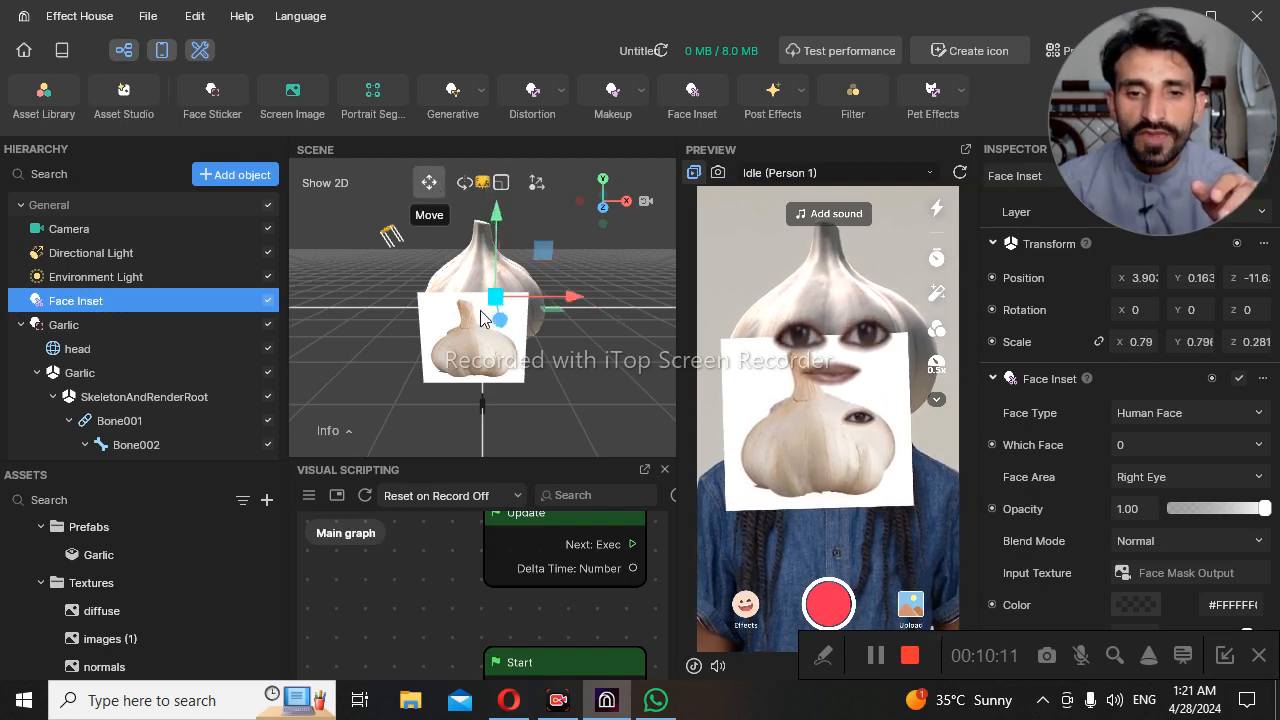
drag(491, 314, 503, 311)
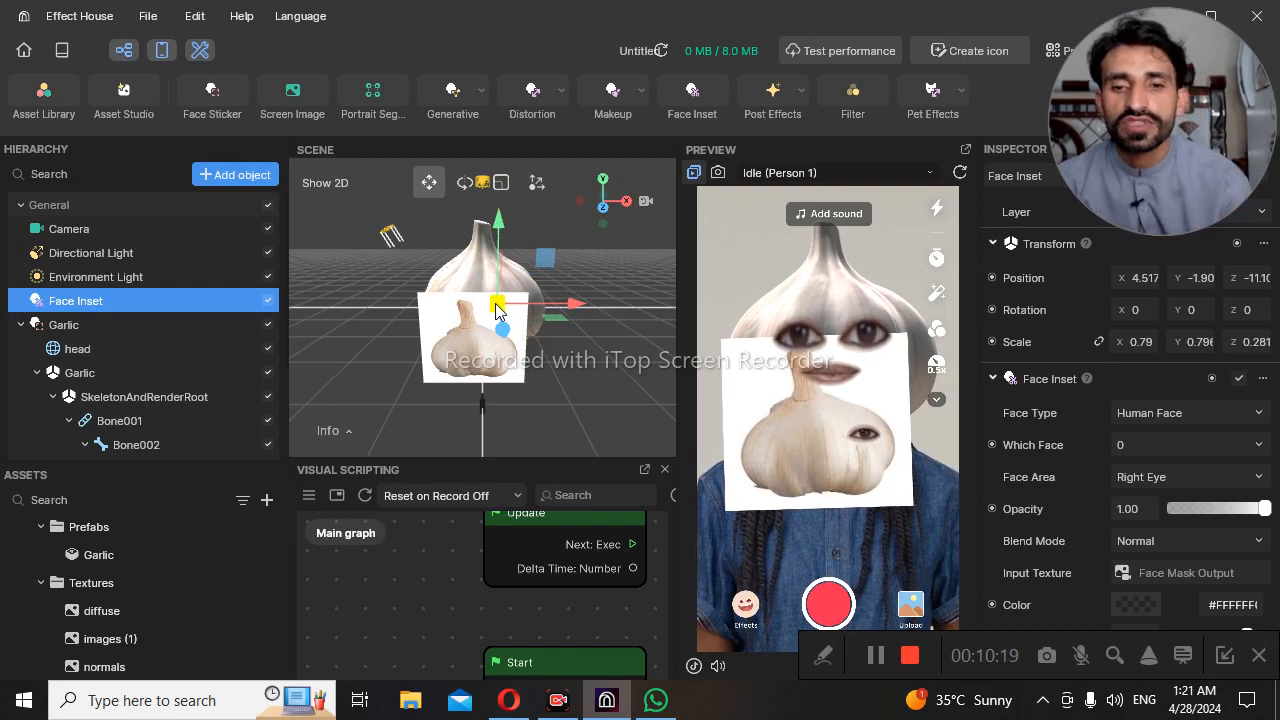
drag(497, 313, 492, 313)
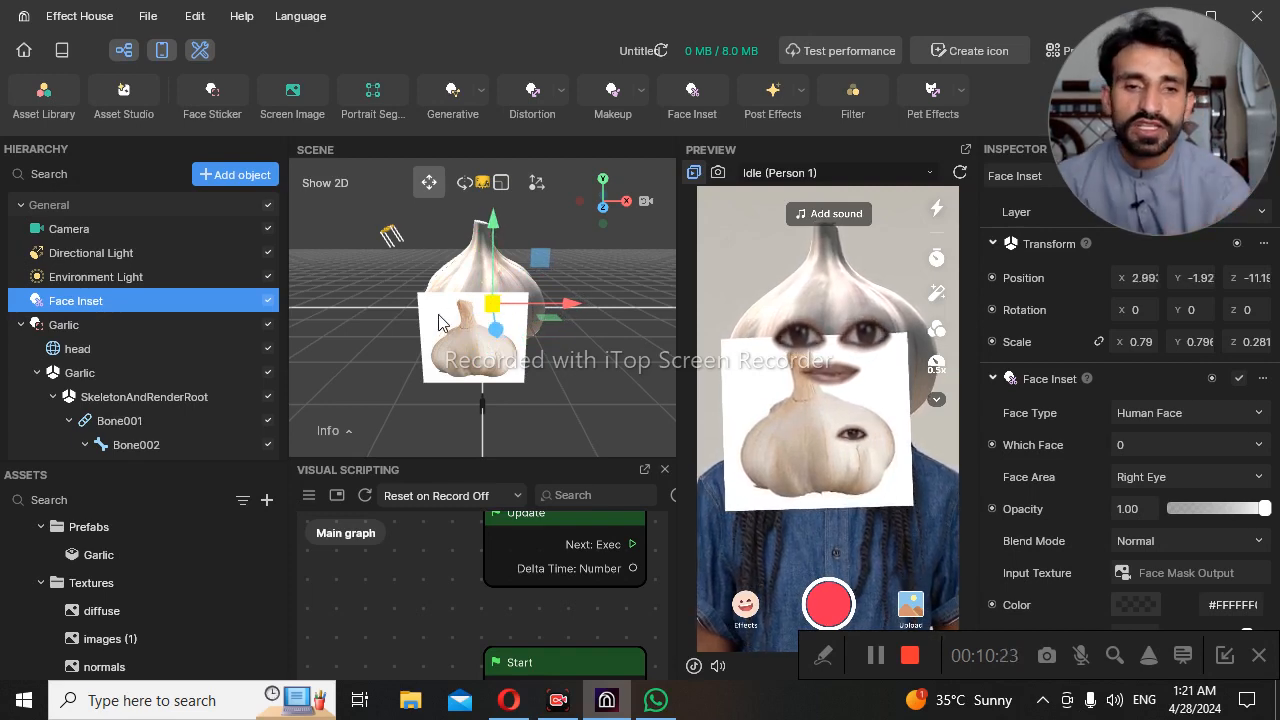
click(213, 180)
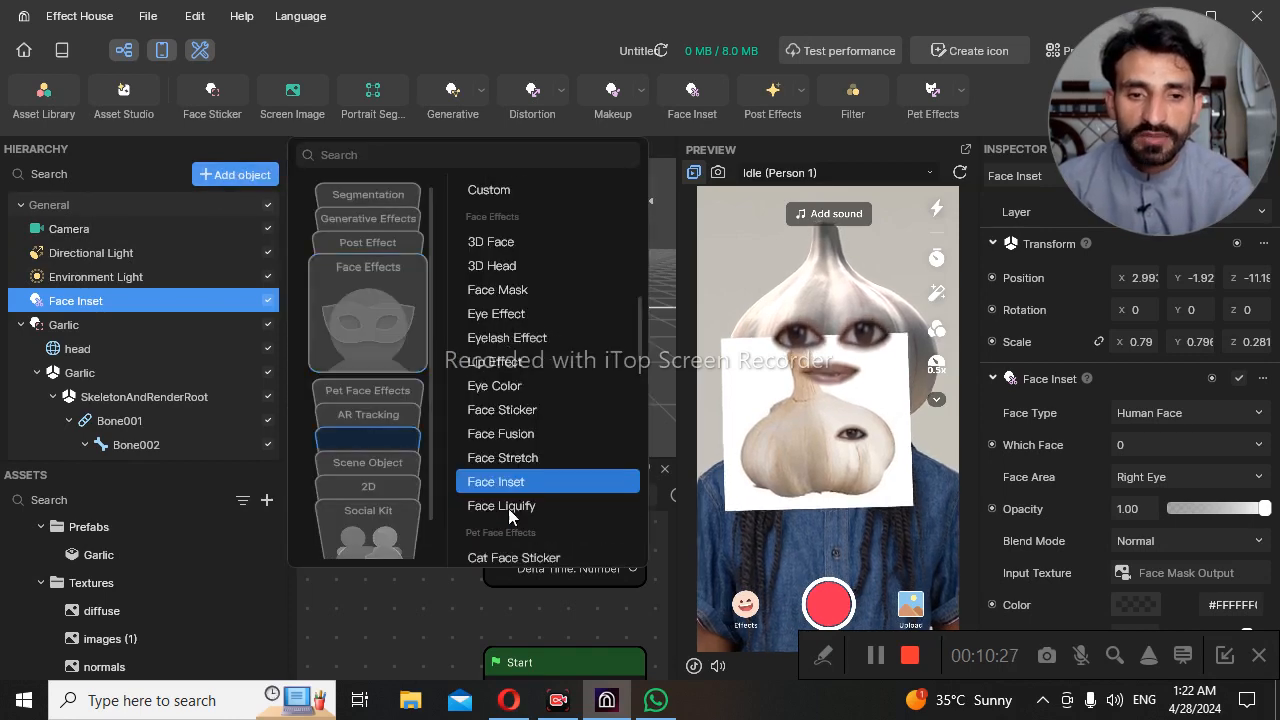
scroll(510, 500, down, 5)
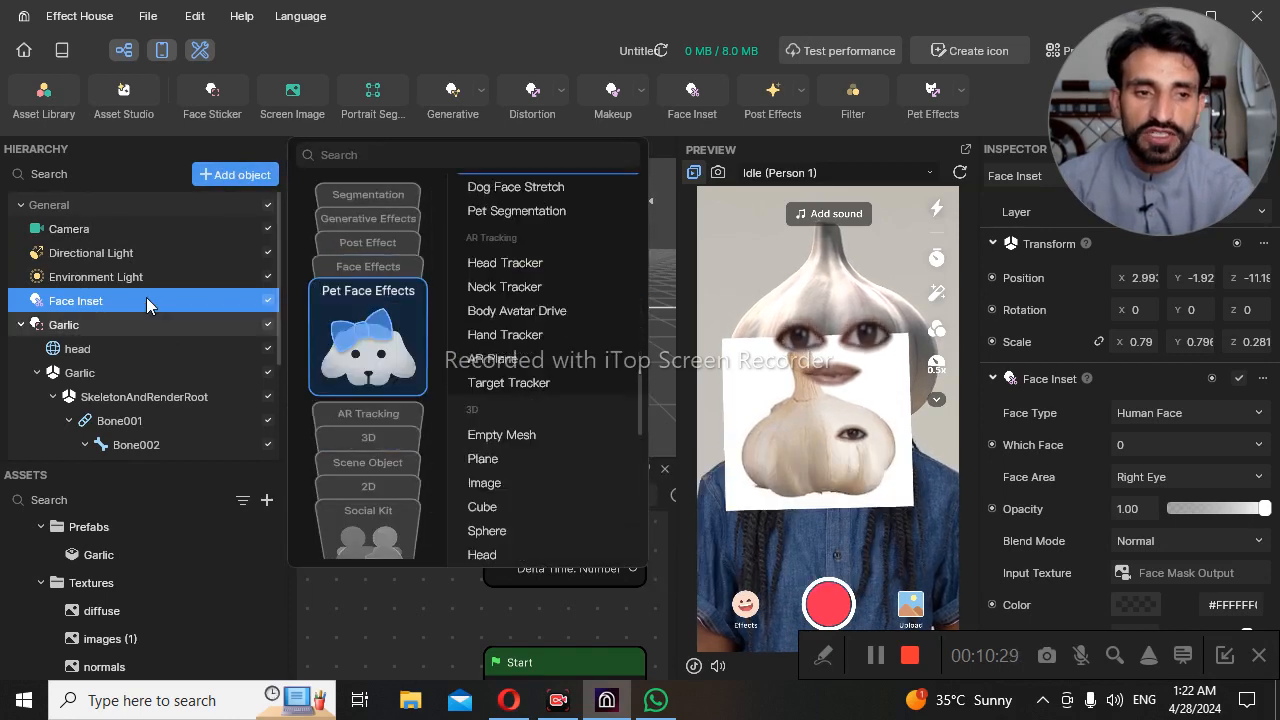
click(146, 297)
right_click(146, 297)
key(Escape)
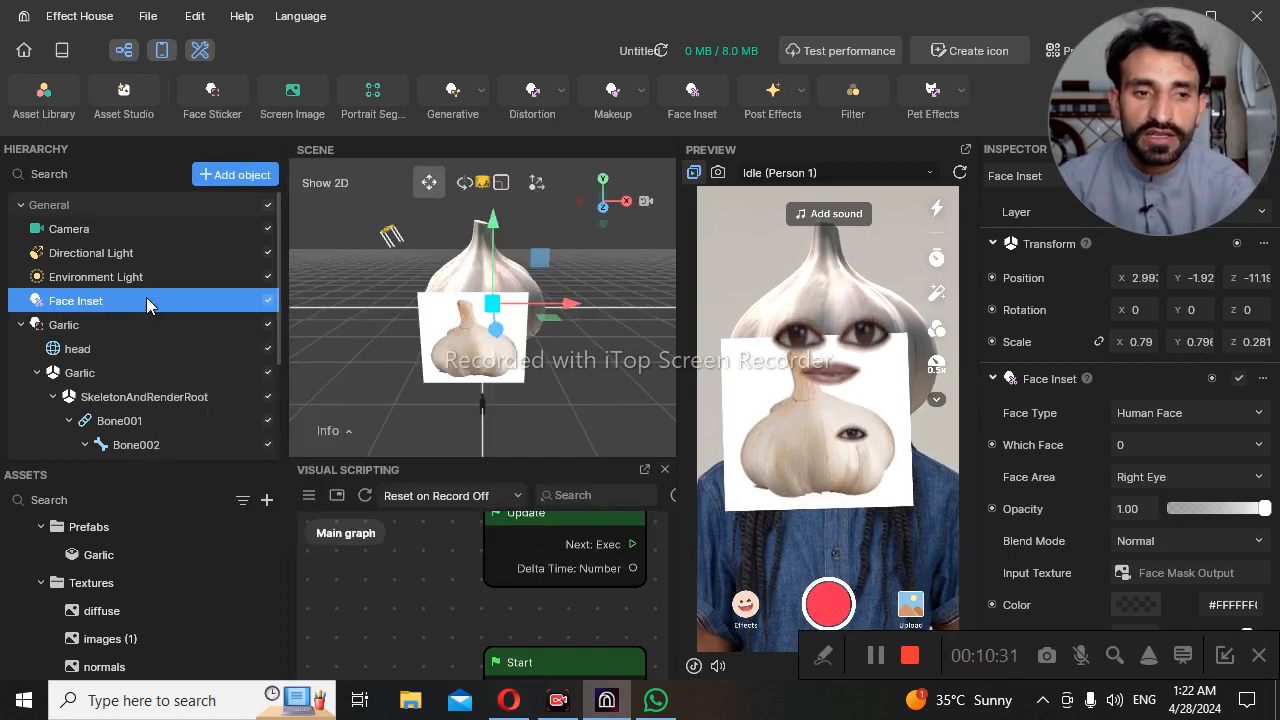
right_click(150, 302)
key(Escape)
- Duplicate the Face Inset and move the copy across the image garlic as its second eye, to about X -3.73, Y -1.99
right_click(160, 307)
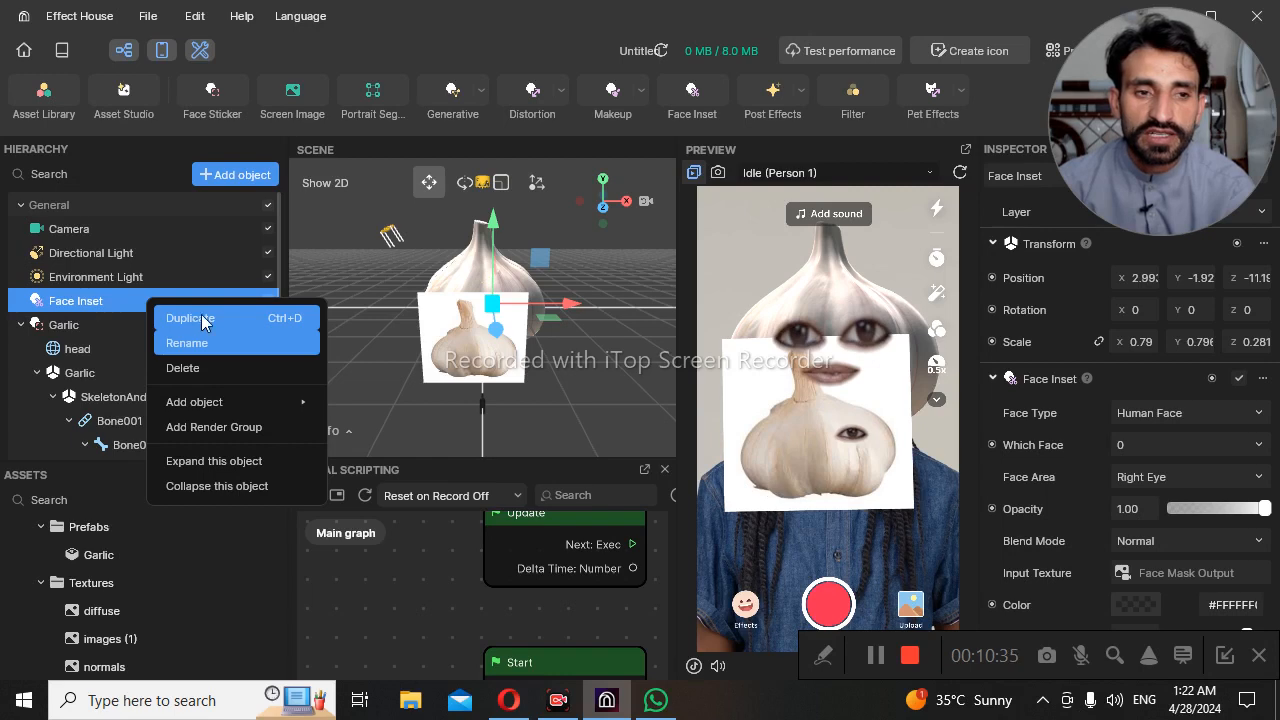
click(197, 317)
click(193, 326)
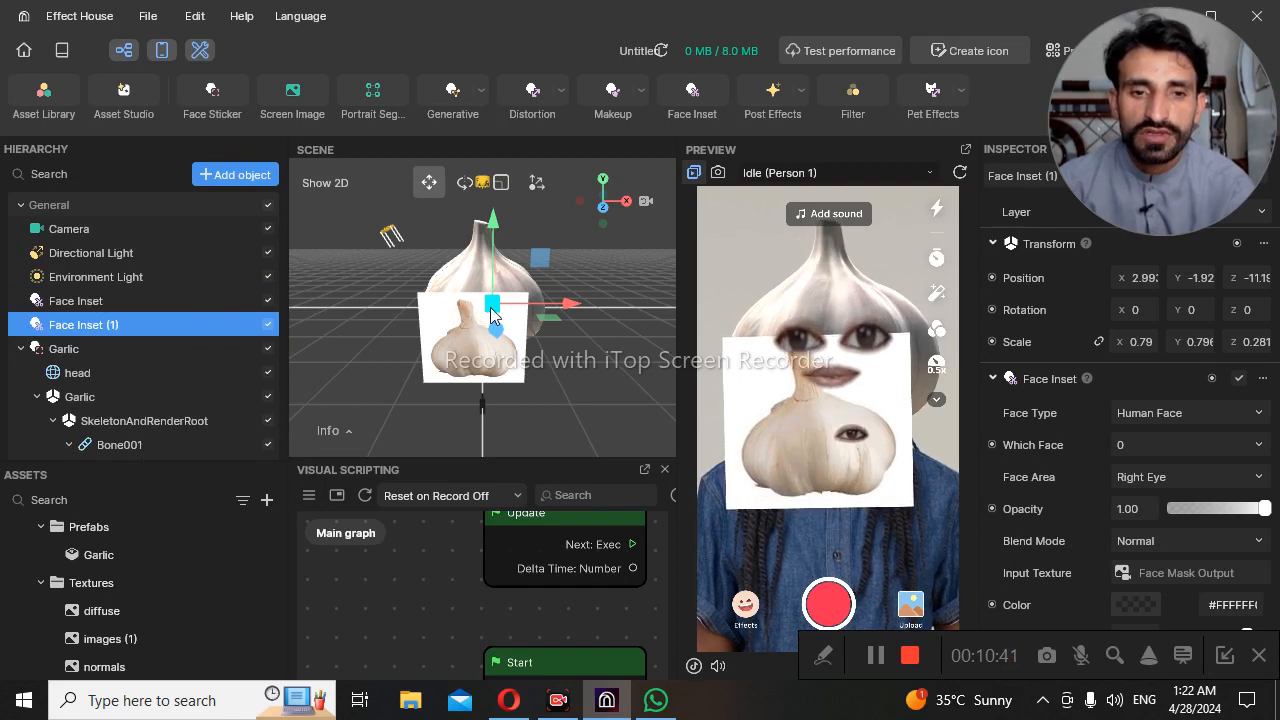
drag(492, 308, 474, 314)
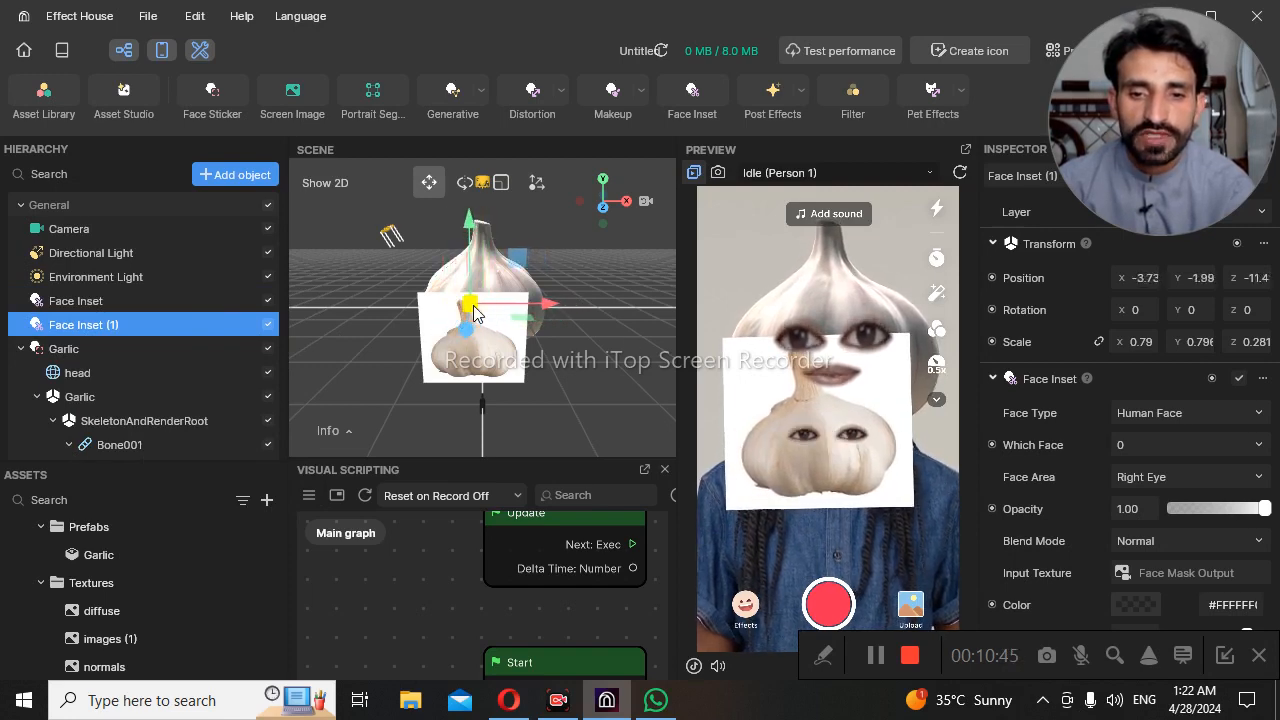
- Duplicate Face Inset (1), set the copy's face area to Mouth, and place it below the two eyes at about X 0.86, Y -5.31
right_click(180, 322)
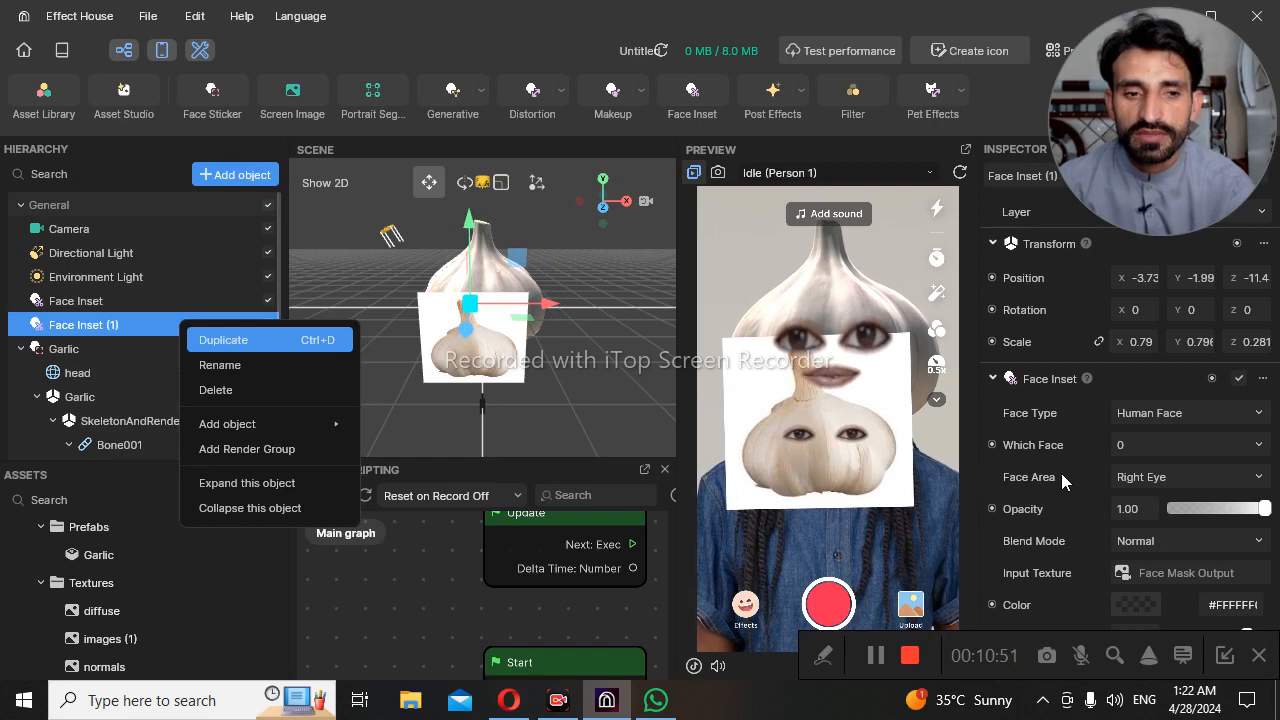
key(ctrl+d)
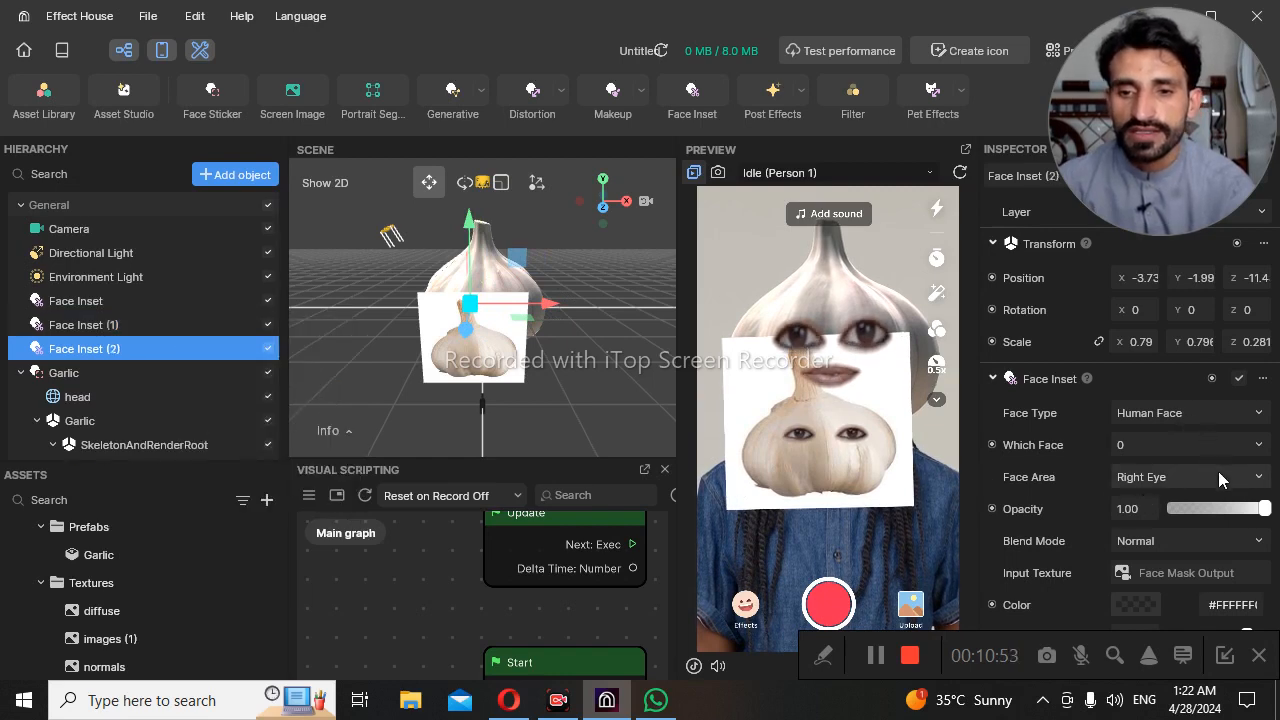
click(1218, 474)
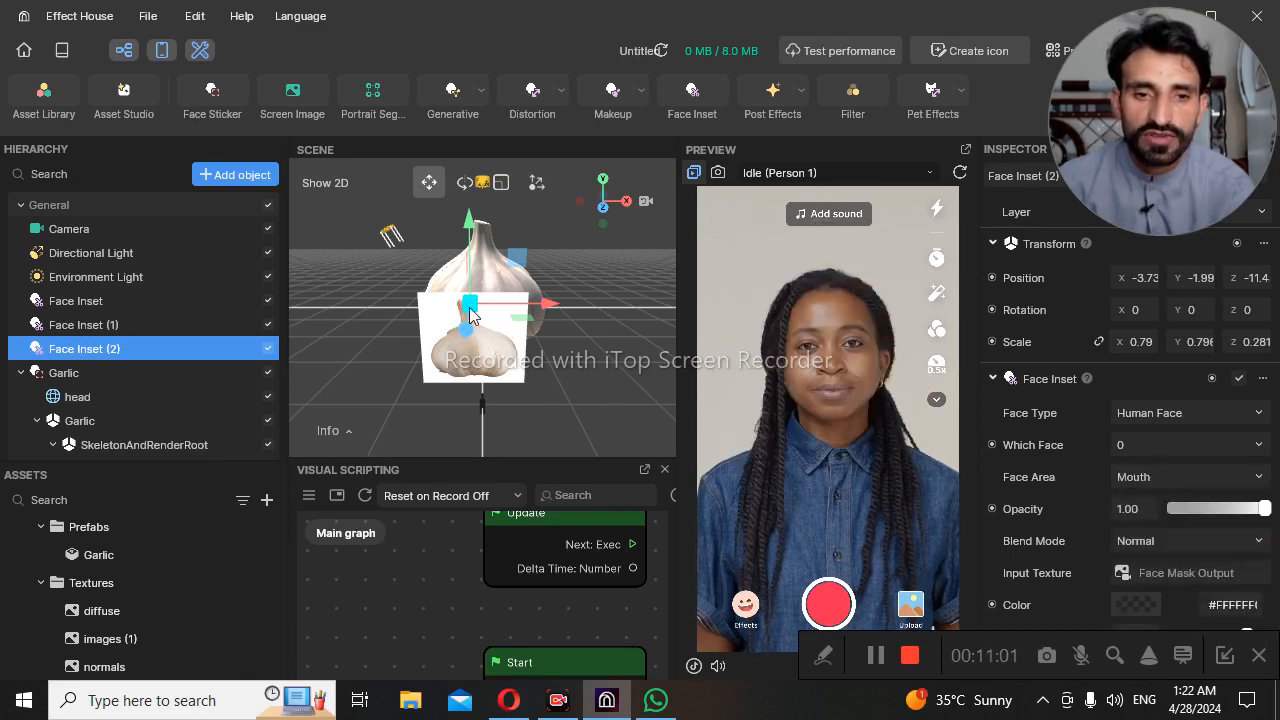
mouse_move(470, 313)
mouse_down()
mouse_move(471, 336)
mouse_move(487, 319)
mouse_up()
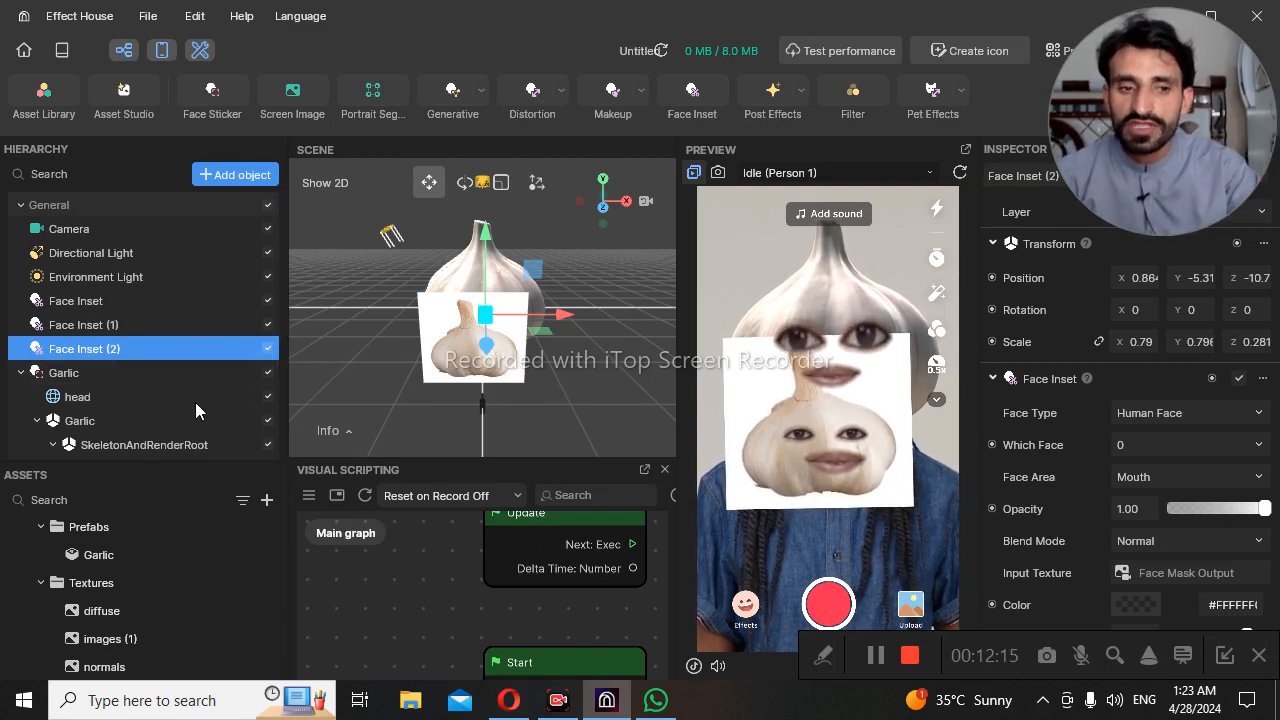
- Add a 3D Cube to the scene and raise it above the garlic head's eyes, to about Y 11.35, Z -2.97
scroll(164, 409, down, 4)
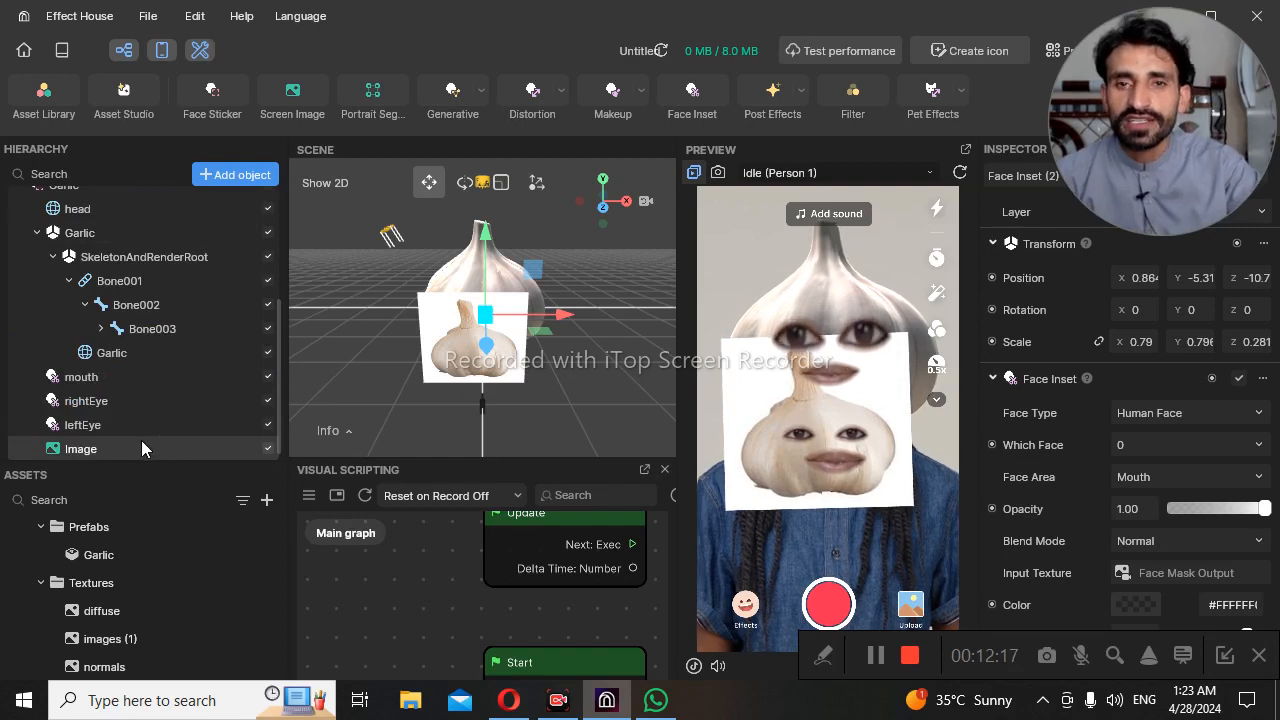
click(141, 448)
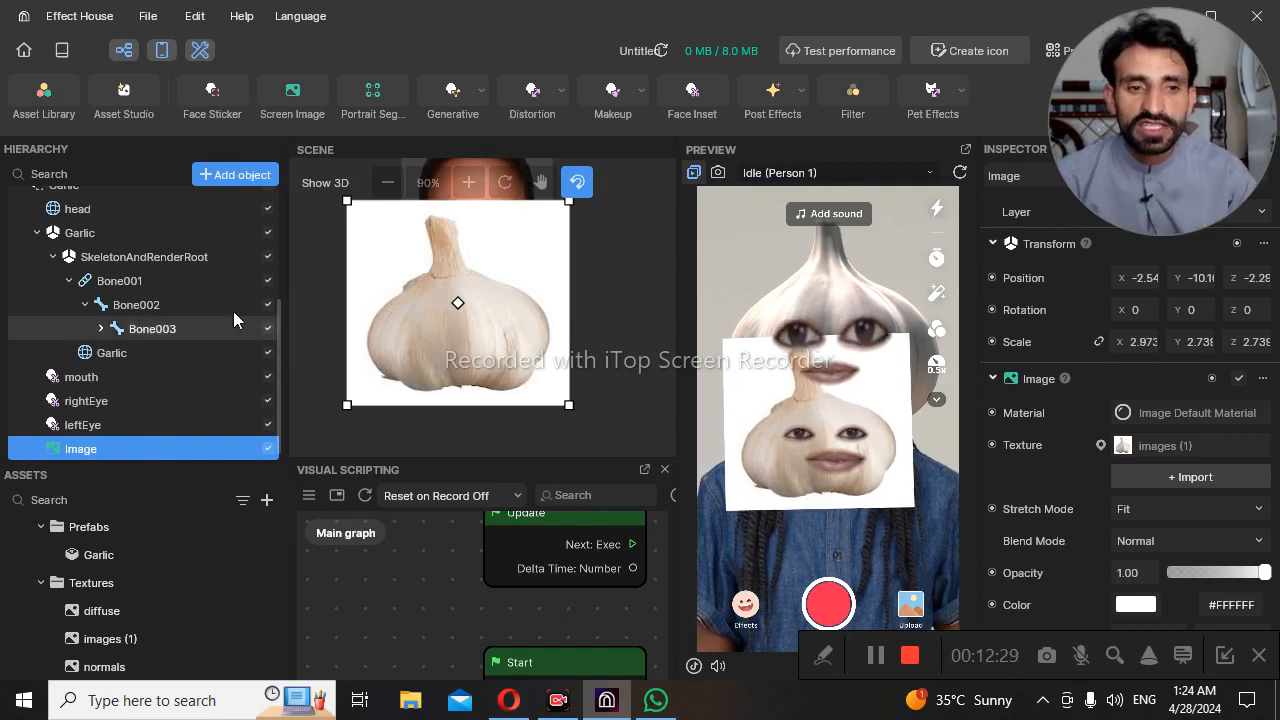
click(244, 180)
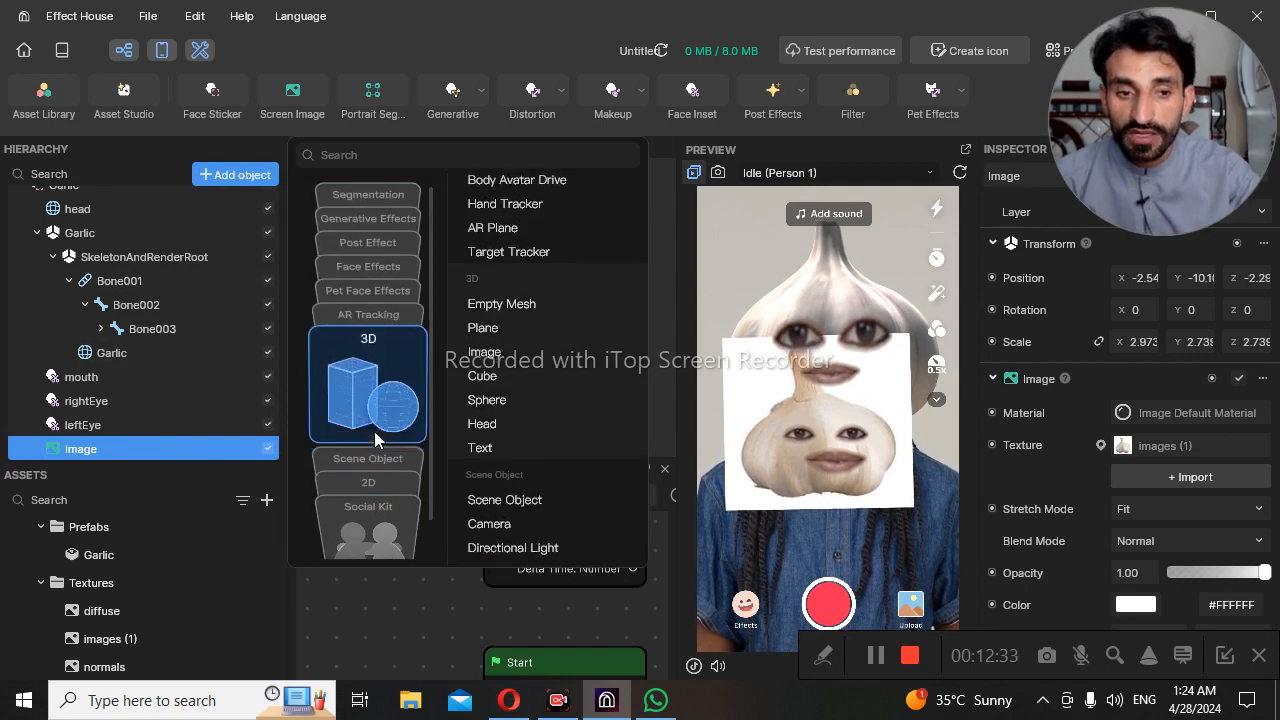
click(497, 386)
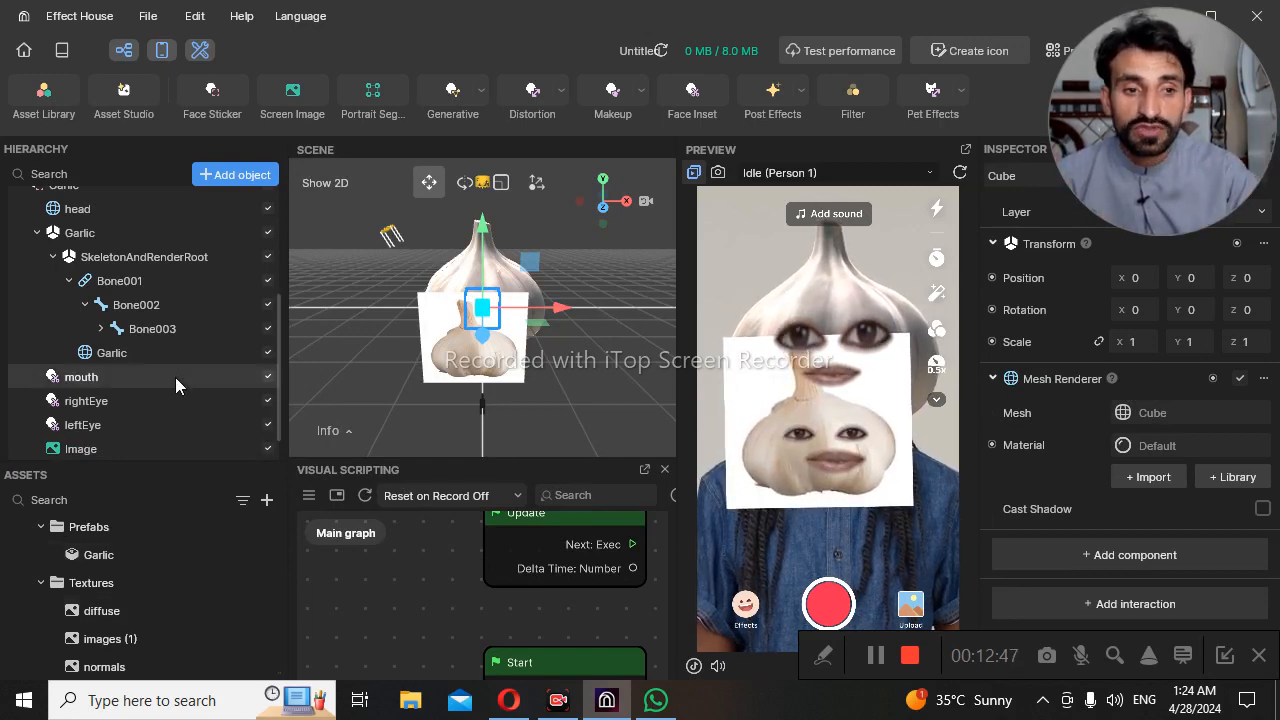
scroll(170, 395, down, 1)
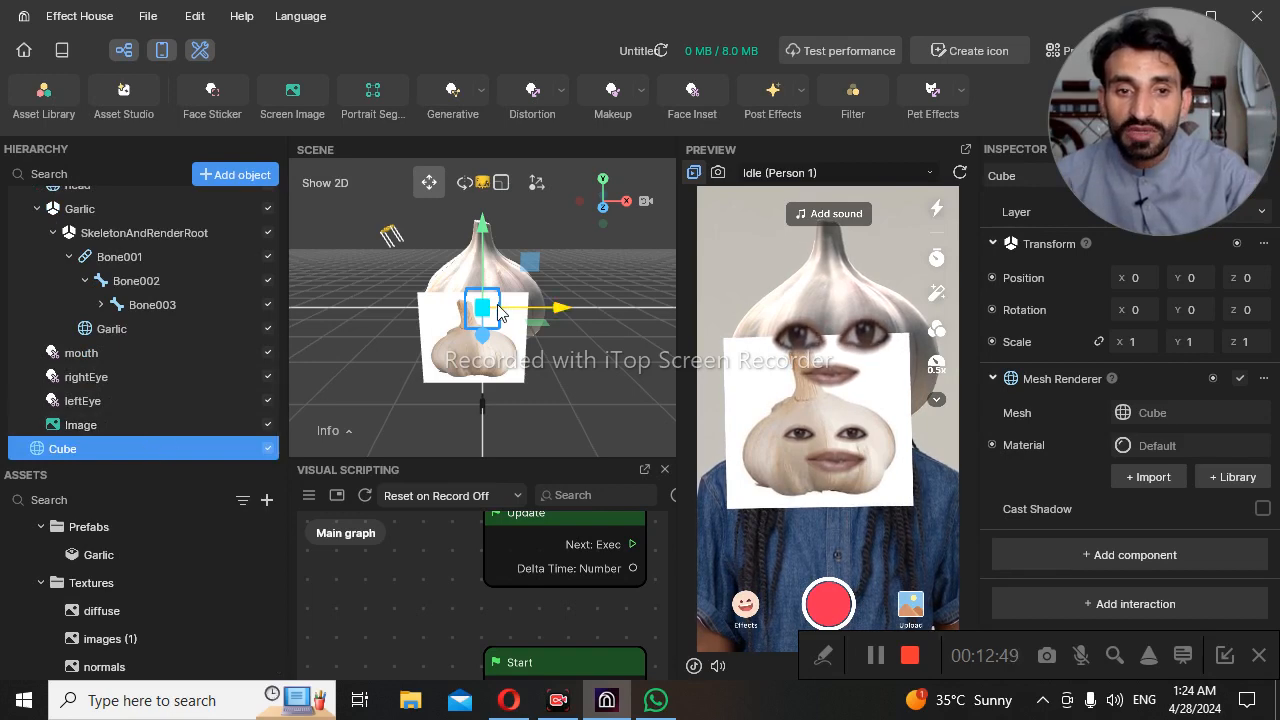
drag(486, 314, 482, 268)
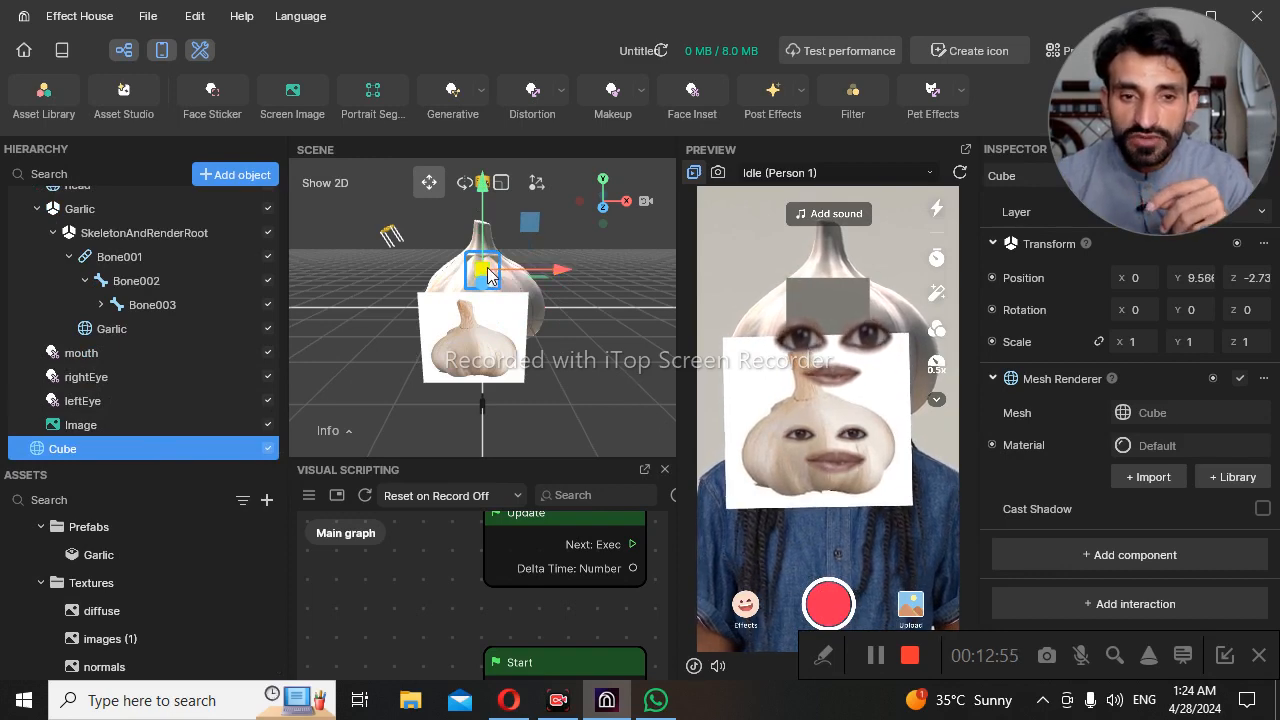
drag(487, 267, 487, 248)
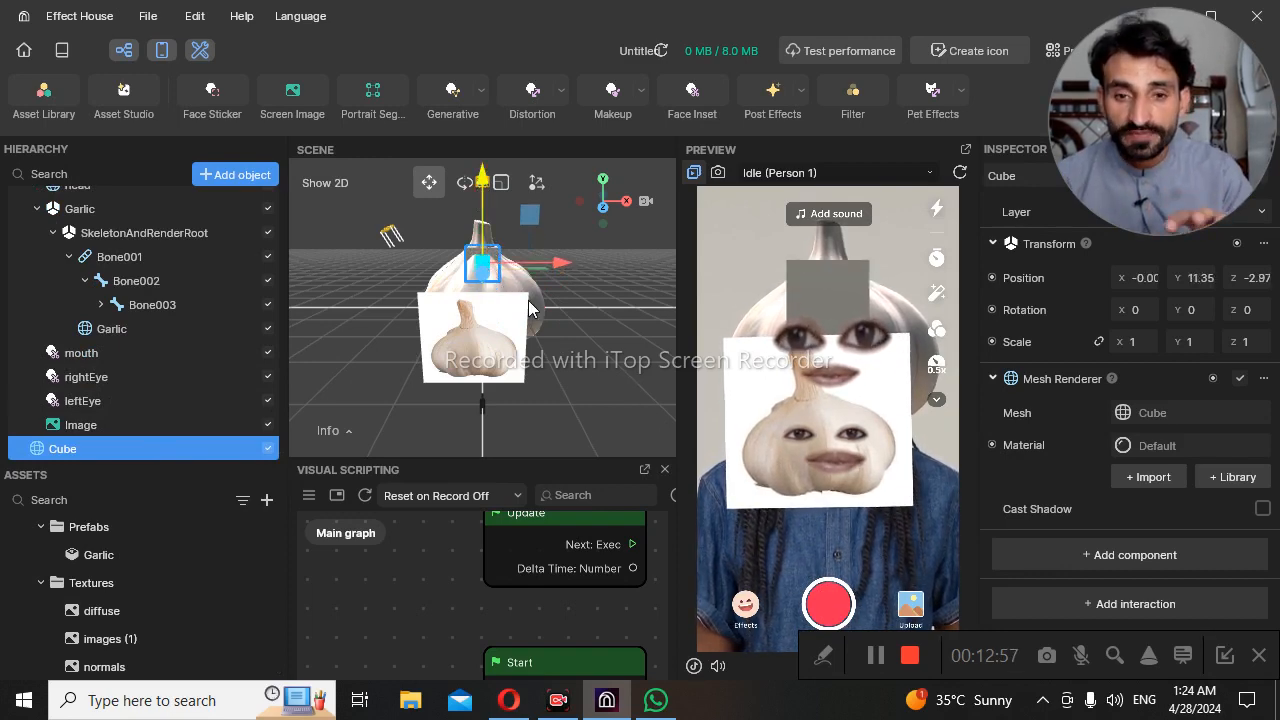
- Create a new Unlit material in the project assets
click(1190, 450)
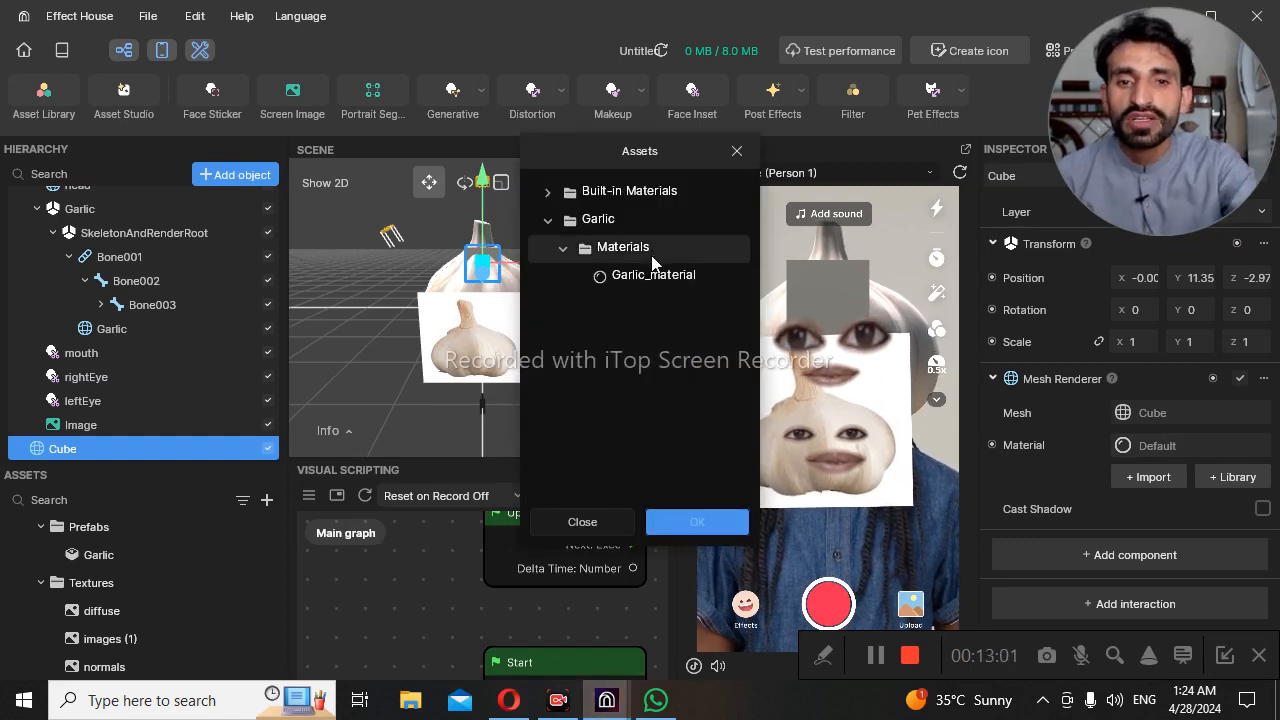
click(738, 152)
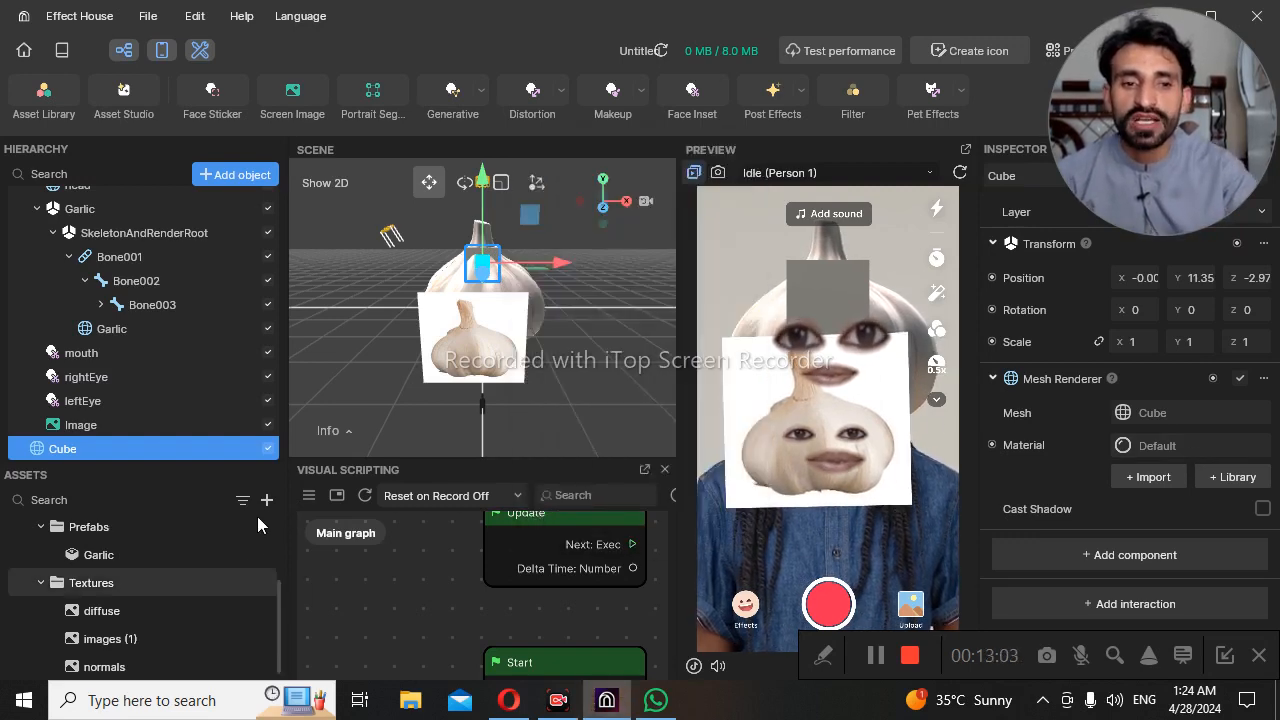
click(267, 500)
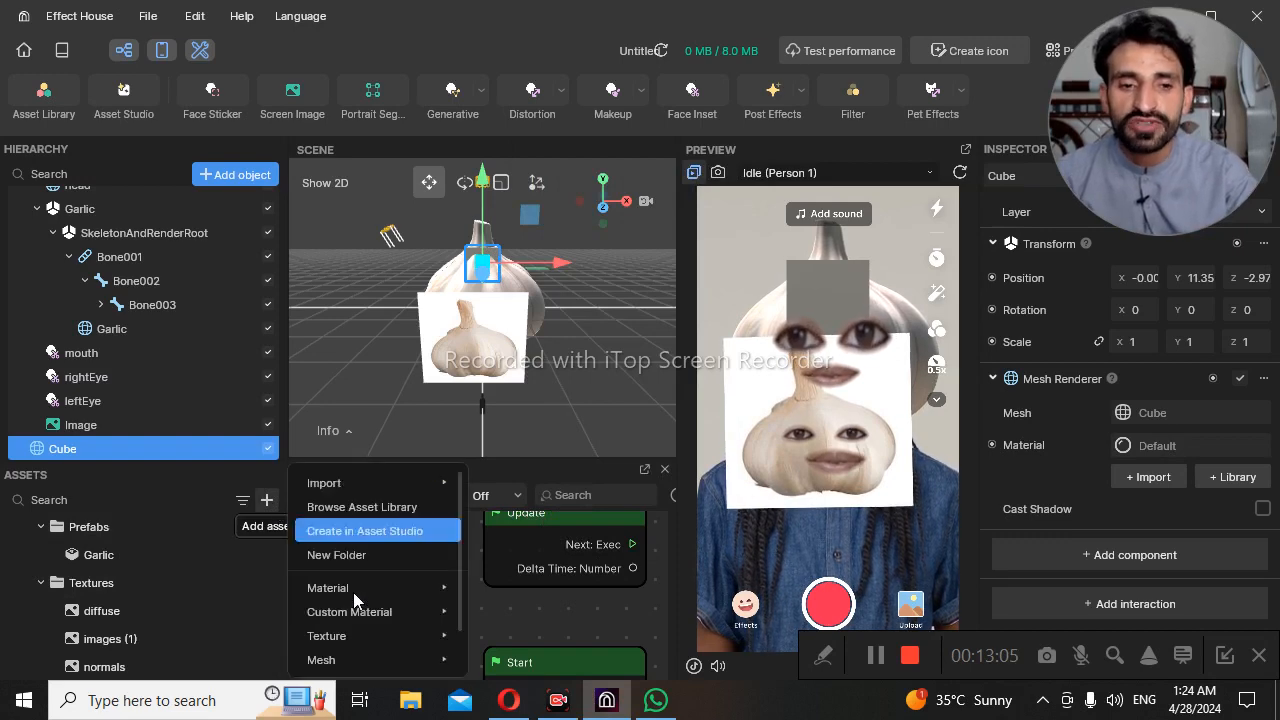
mouse_move(358, 594)
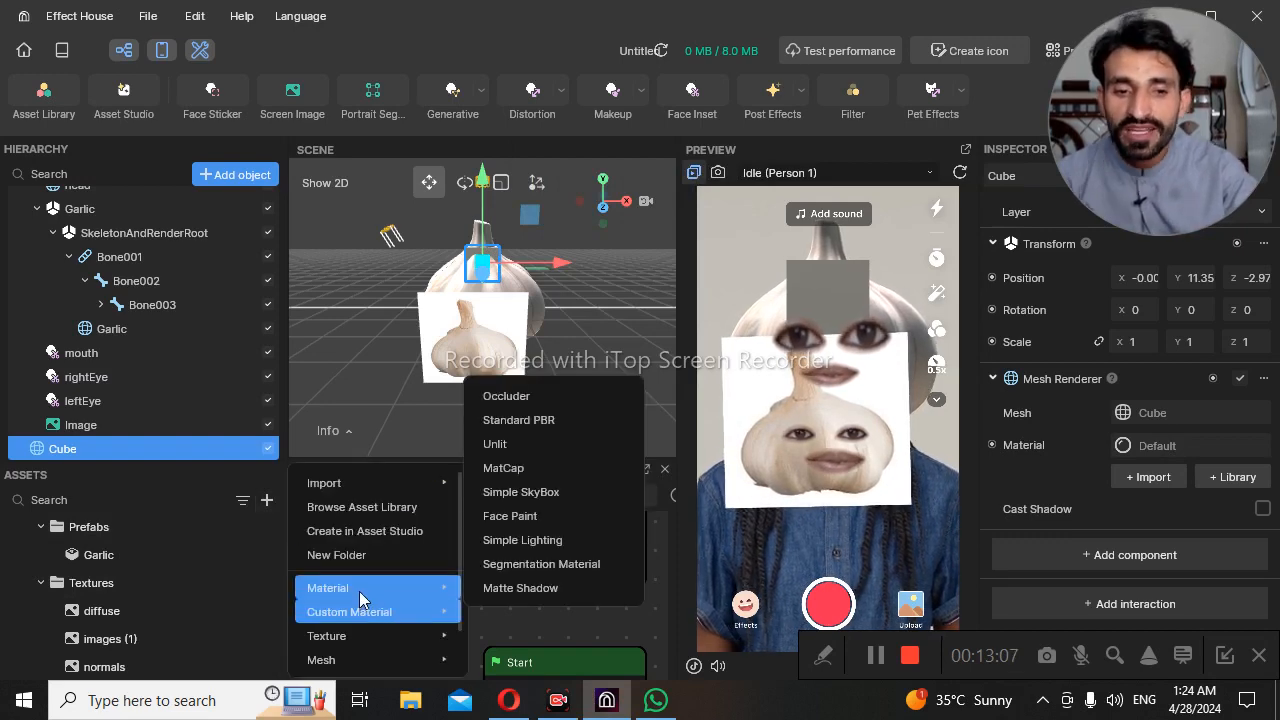
click(540, 444)
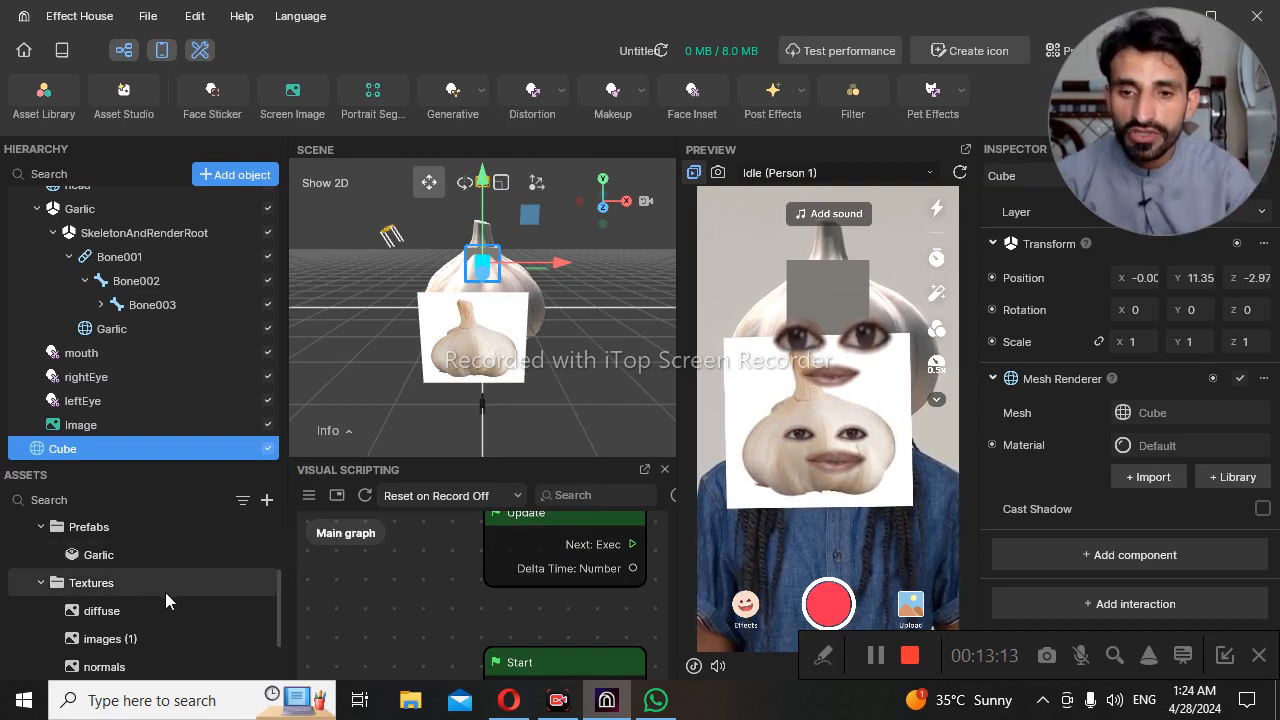
- Turn on the Unlit material's albedo texture and assign the images (1) garlic picture to it
scroll(165, 592, down, 1)
drag(108, 654, 1150, 445)
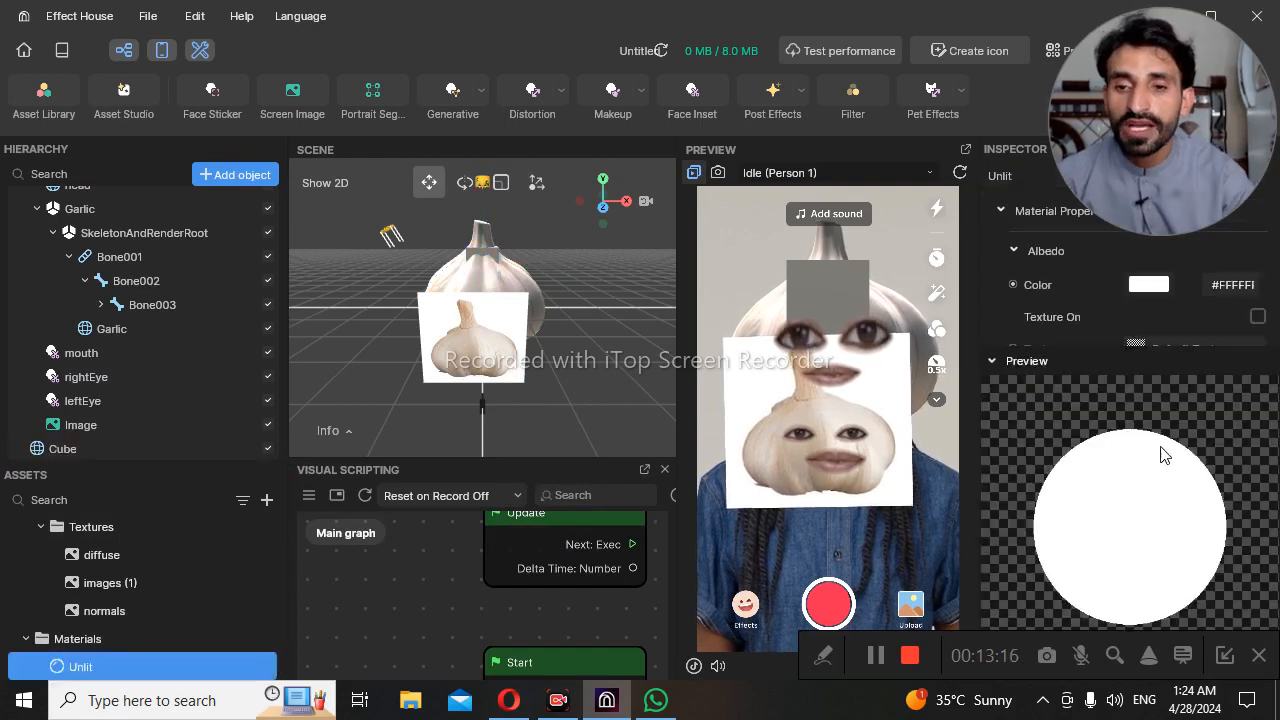
click(1257, 316)
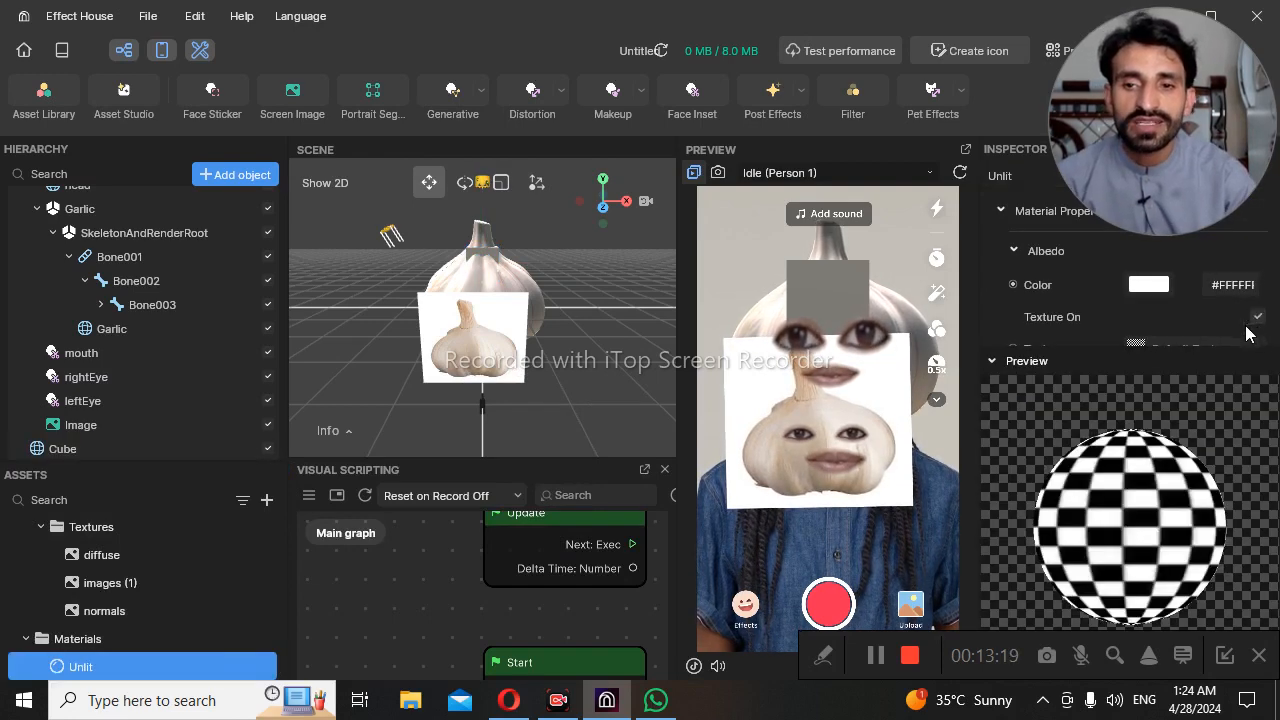
click(1058, 343)
scroll(700, 400, down, 6)
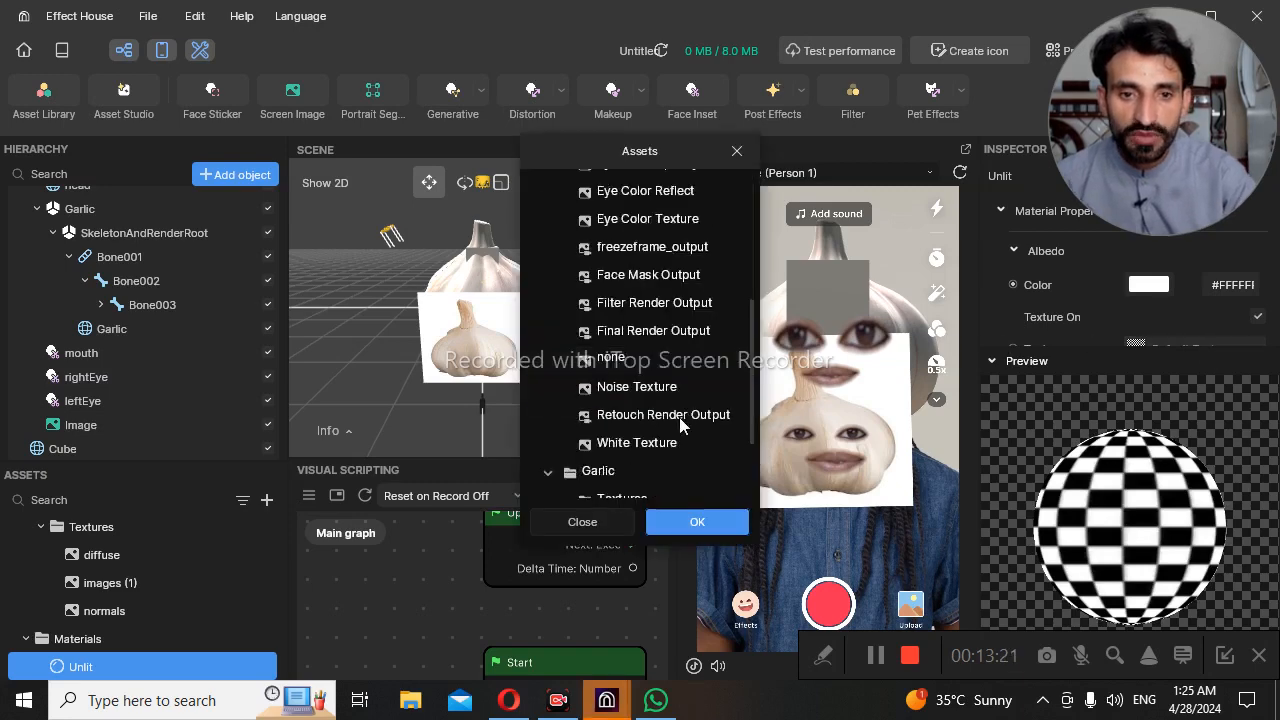
click(649, 456)
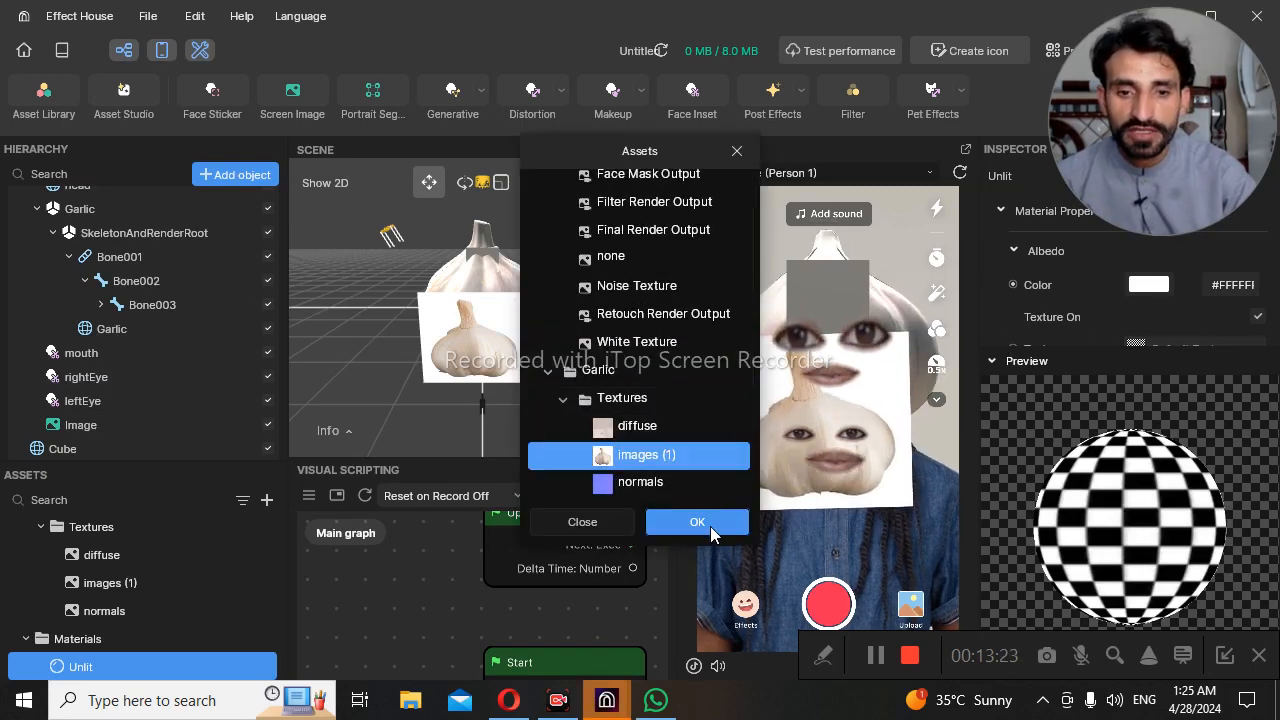
click(710, 524)
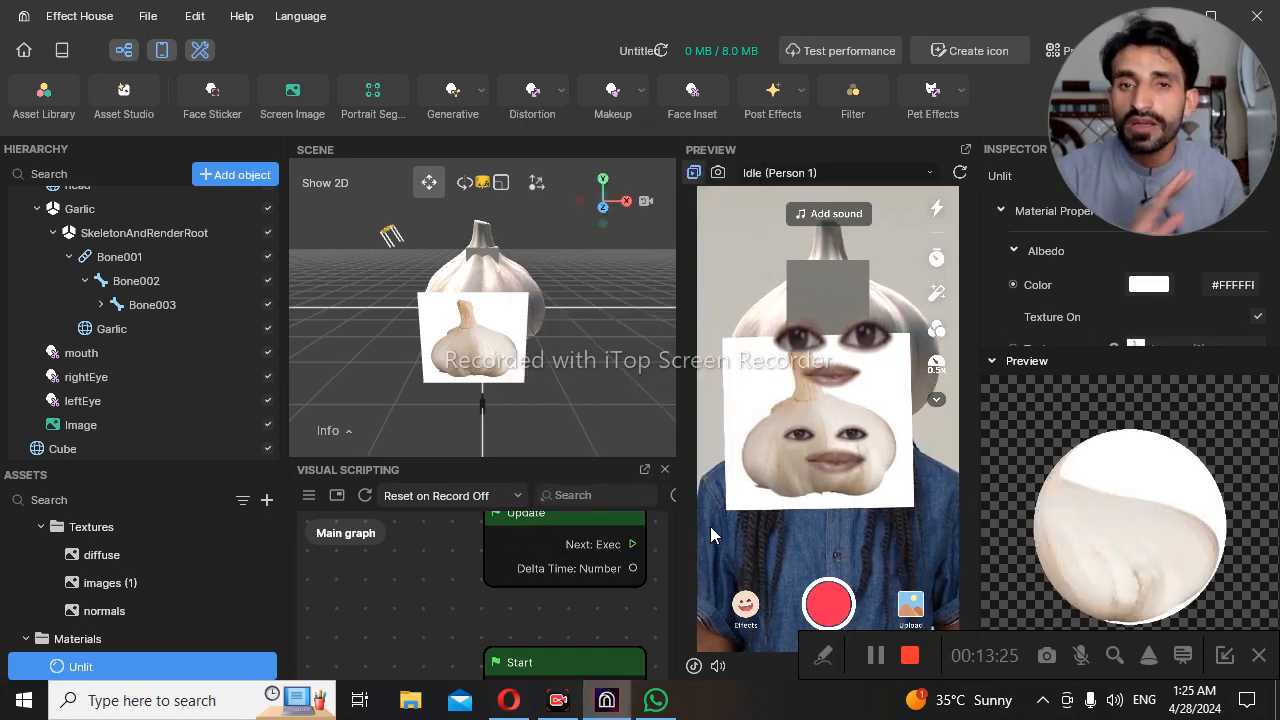